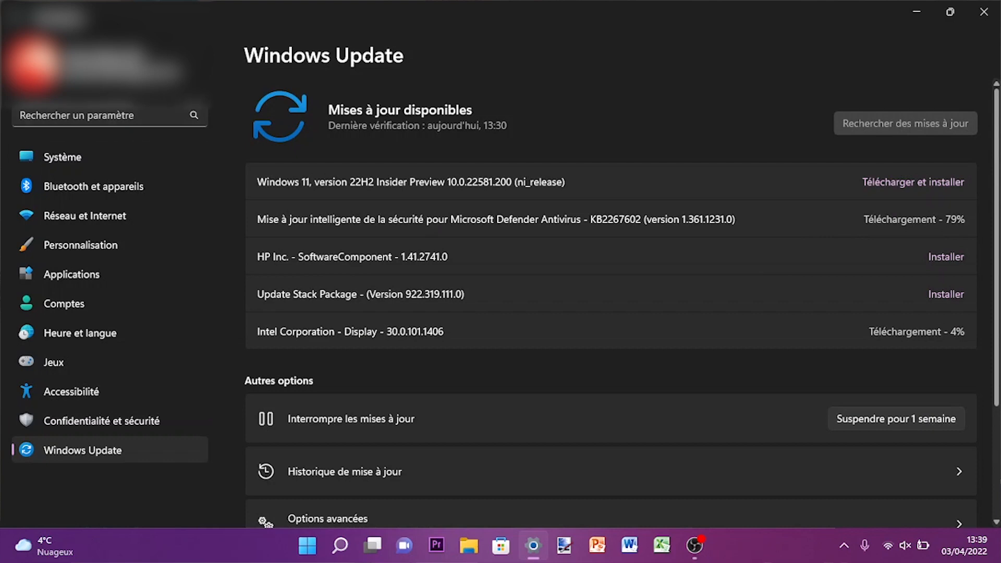
Open the Récupération page from the advanced options of Windows Update
scroll(620, 302, down, 3)
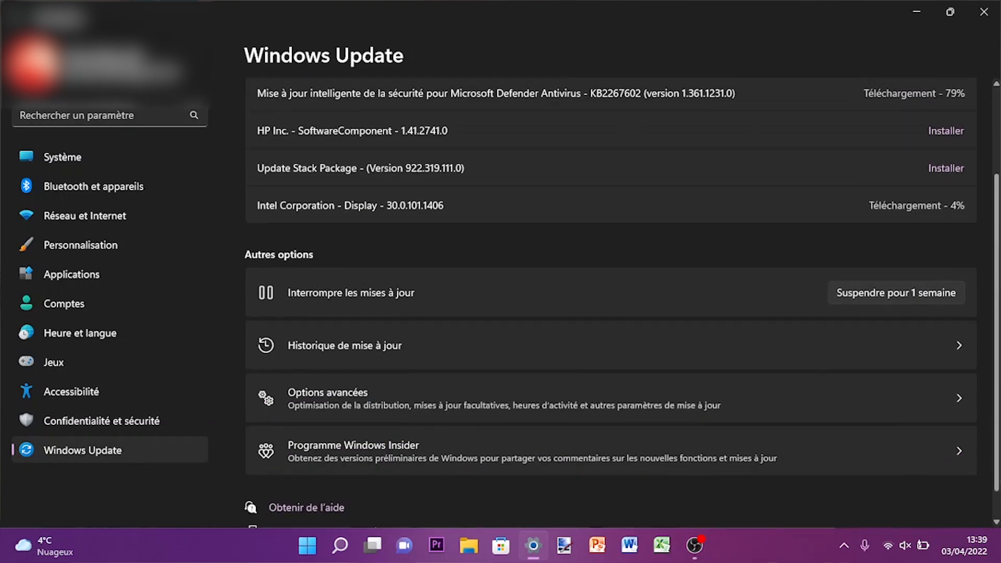
click(610, 366)
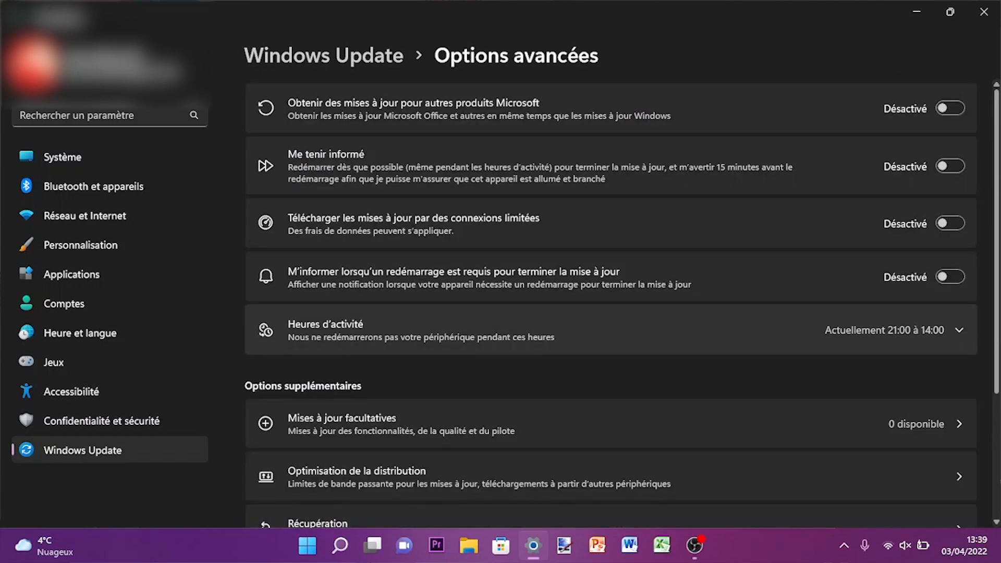
scroll(610, 302, down, 3)
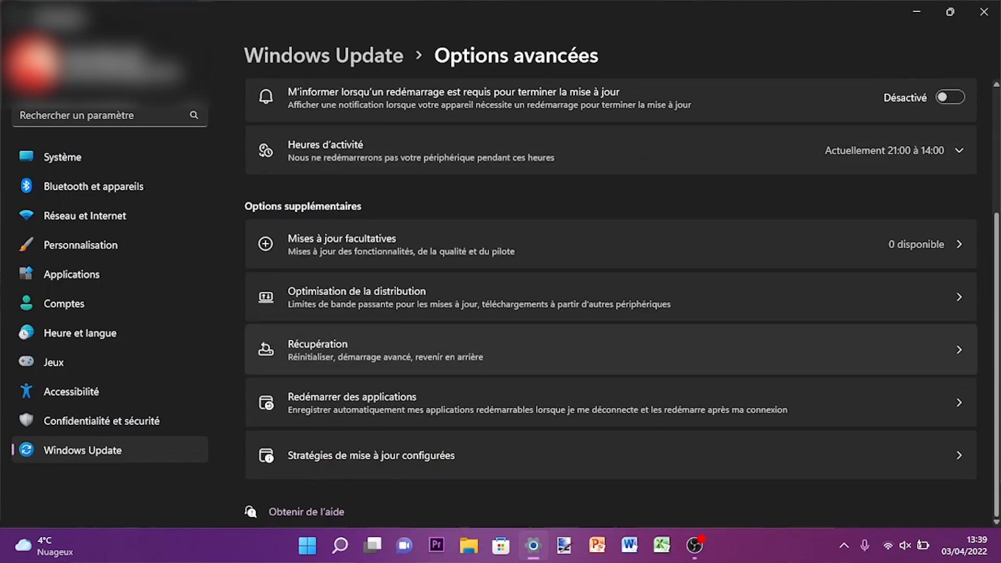
click(610, 349)
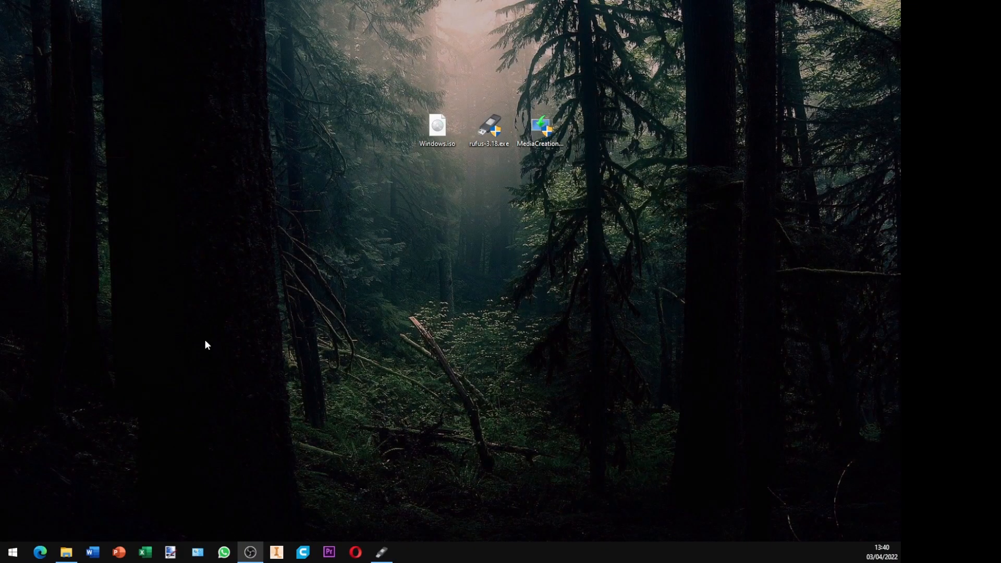
drag(395, 72, 431, 172)
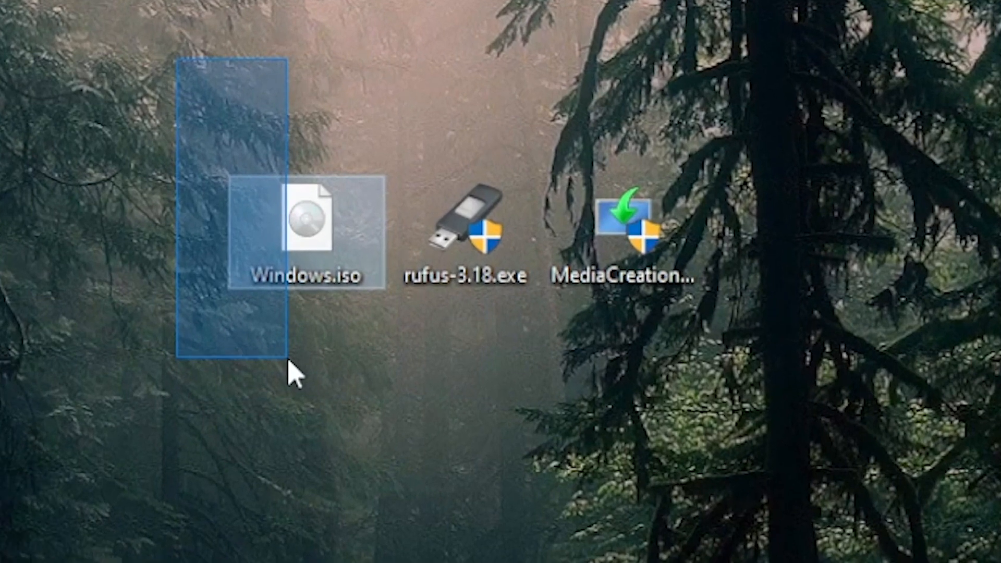
drag(289, 359, 292, 354)
drag(422, 137, 531, 388)
drag(715, 107, 537, 461)
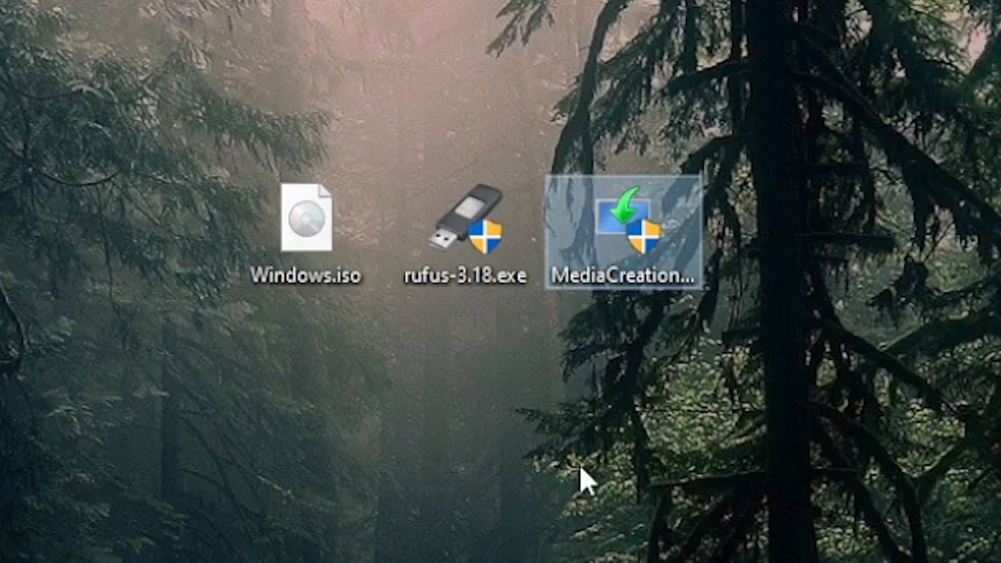
drag(191, 117, 602, 555)
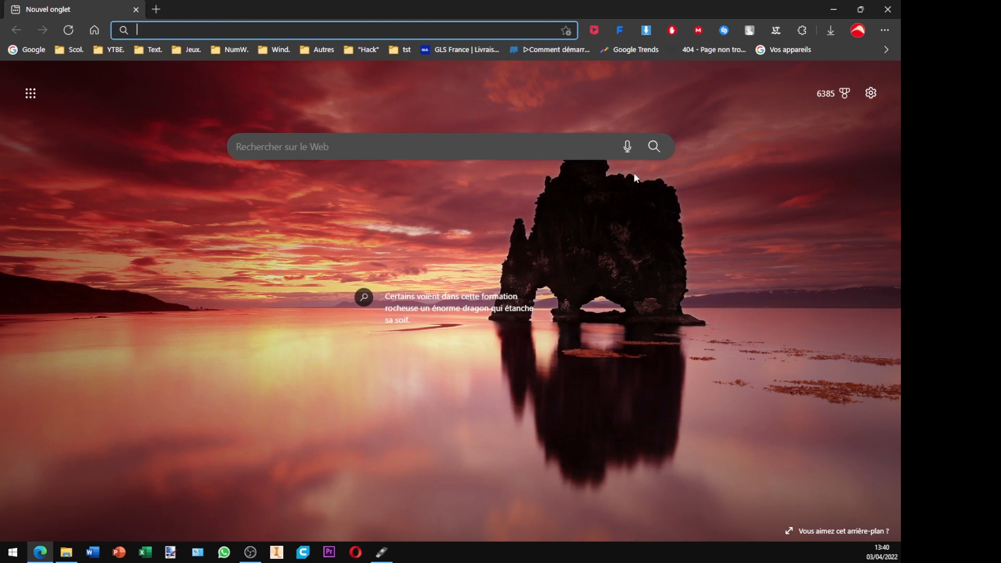
Search the web for Windows 10 and open the "Télécharger Windows 10" result on microsoft.com
text(windows 10)
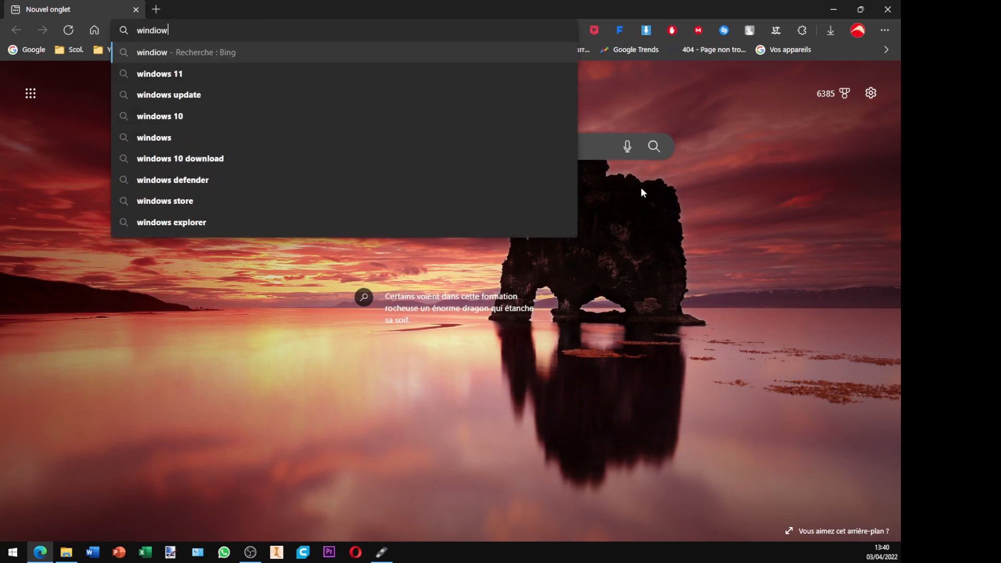
key(Return)
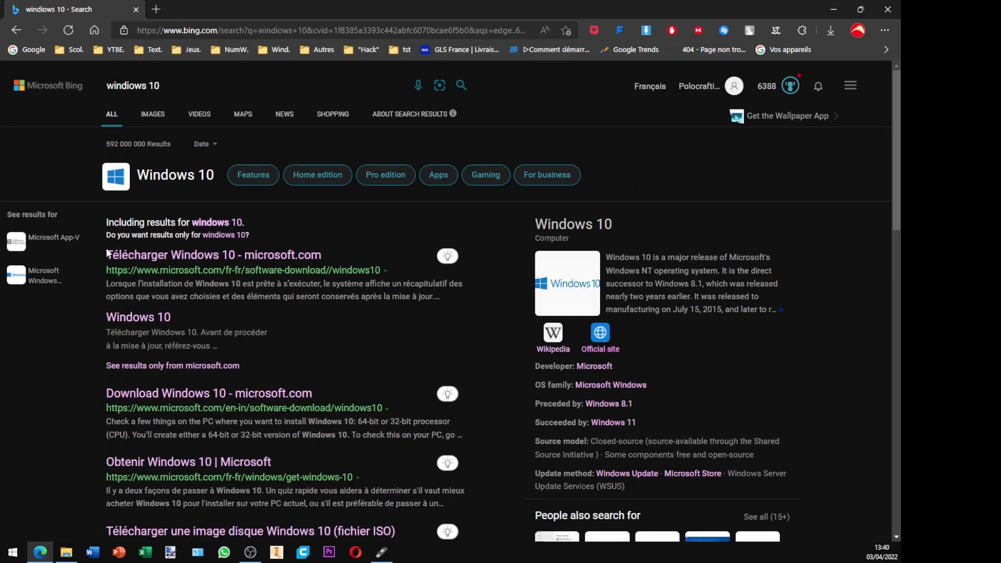
drag(102, 273, 235, 270)
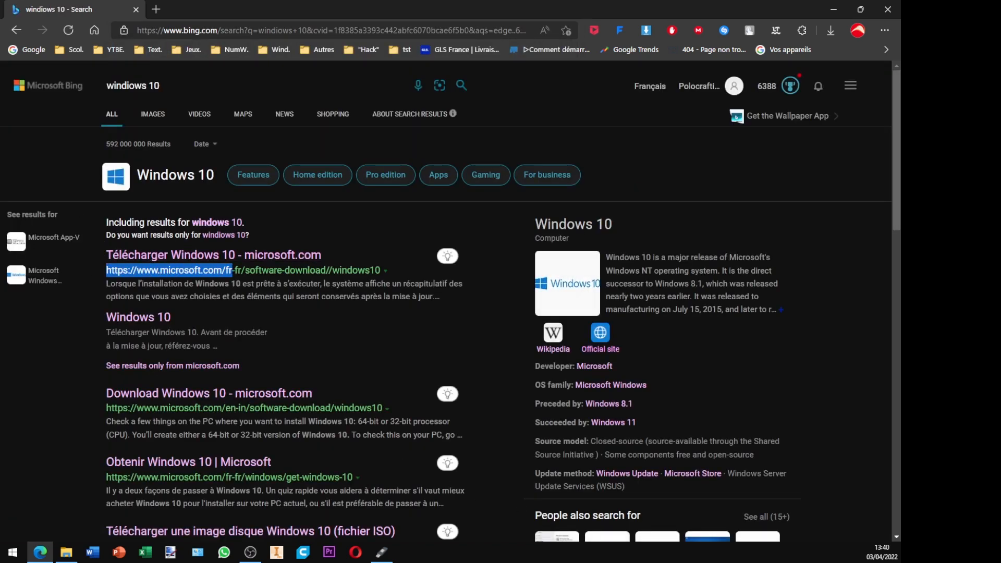
click(241, 259)
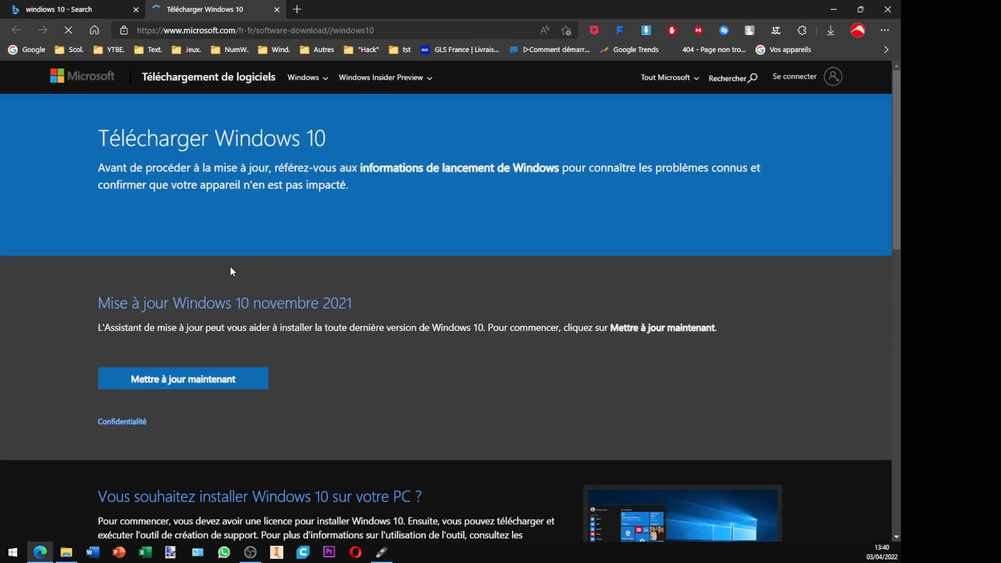
Download the Windows 10 media creation tool and save it as MediaCreationTool21H2.exe in the Téléchargements folder
scroll(230, 266, down, 3)
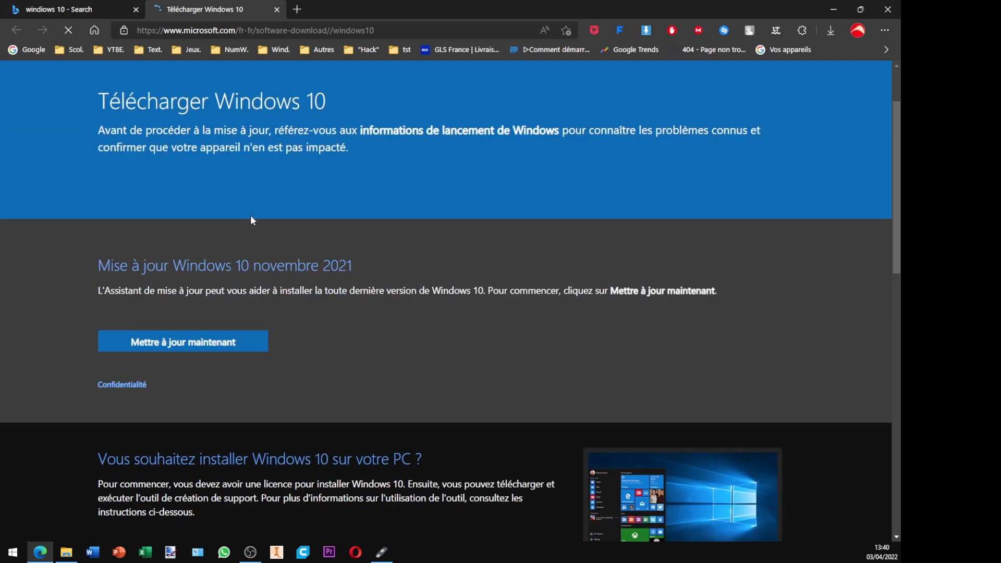
scroll(260, 252, down, 4)
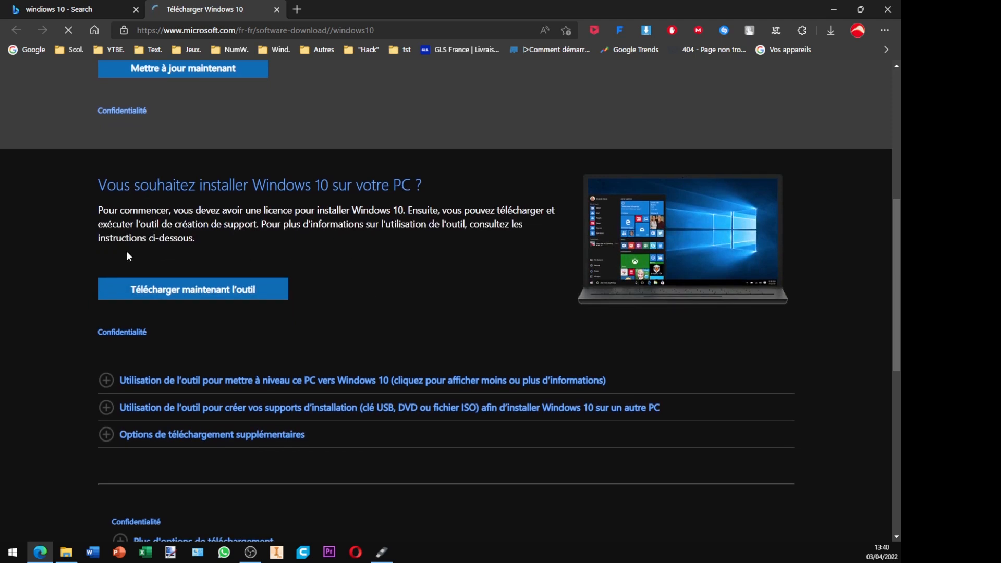
drag(64, 314, 146, 312)
click(311, 289)
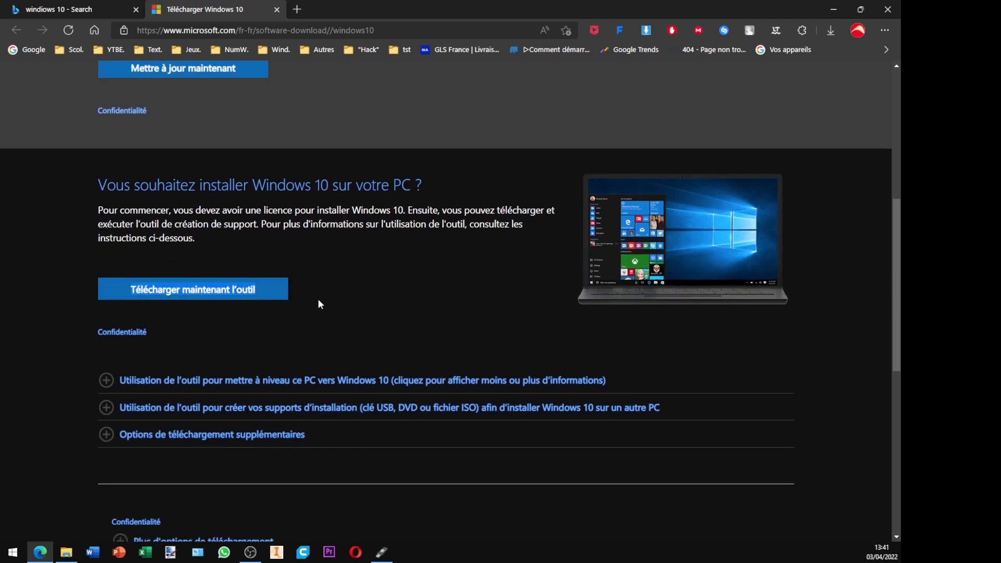
drag(318, 299, 143, 261)
click(137, 292)
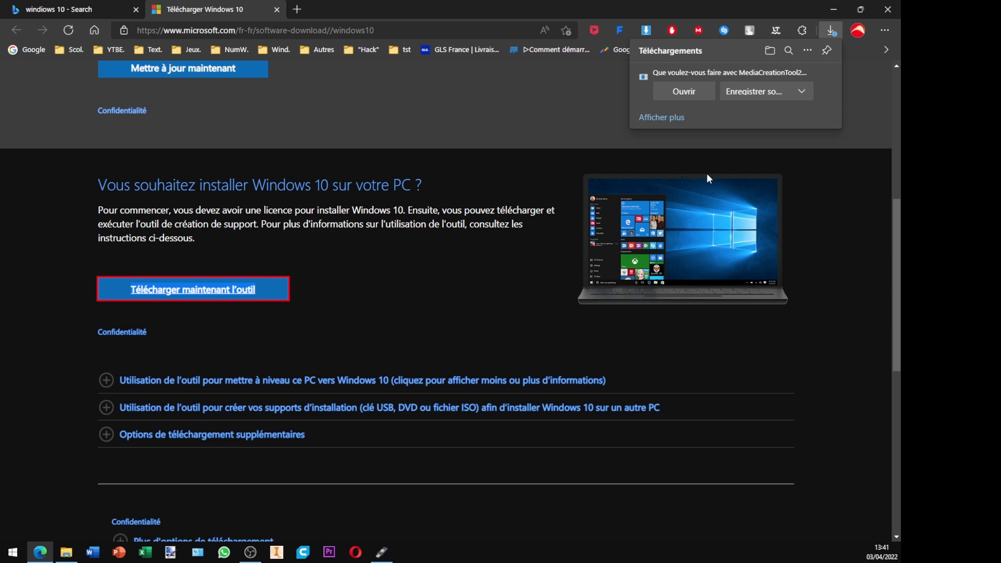
click(783, 92)
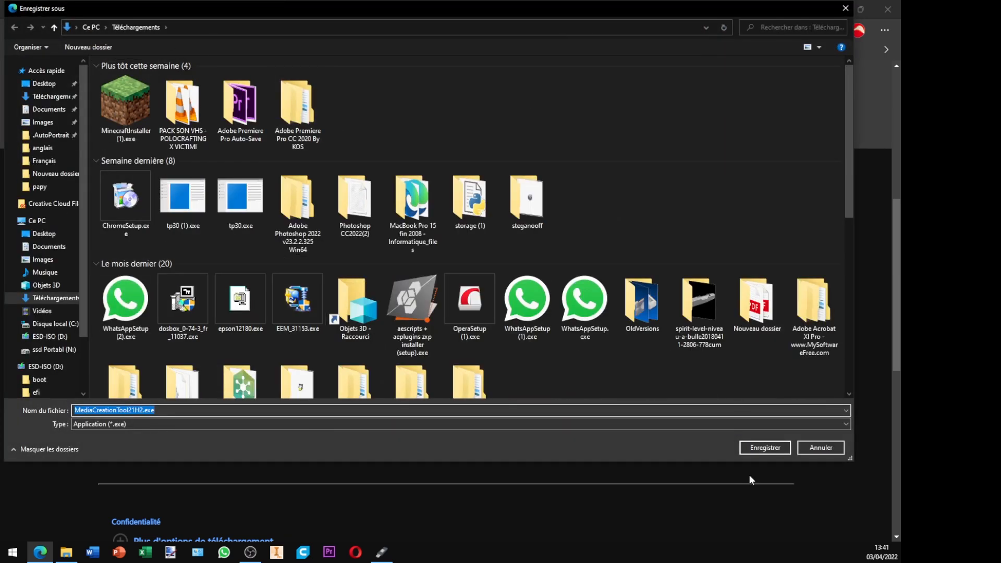
click(756, 448)
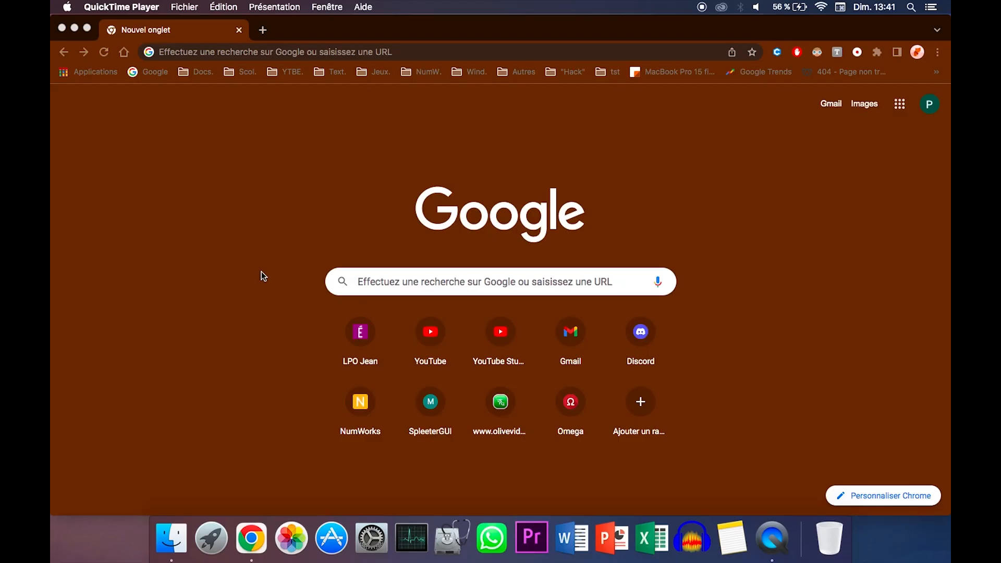
Switch to Chrome on the Mac, search for "windows 1à" and open Microsoft's Windows 10 disk image (ISO) download page
click(355, 130)
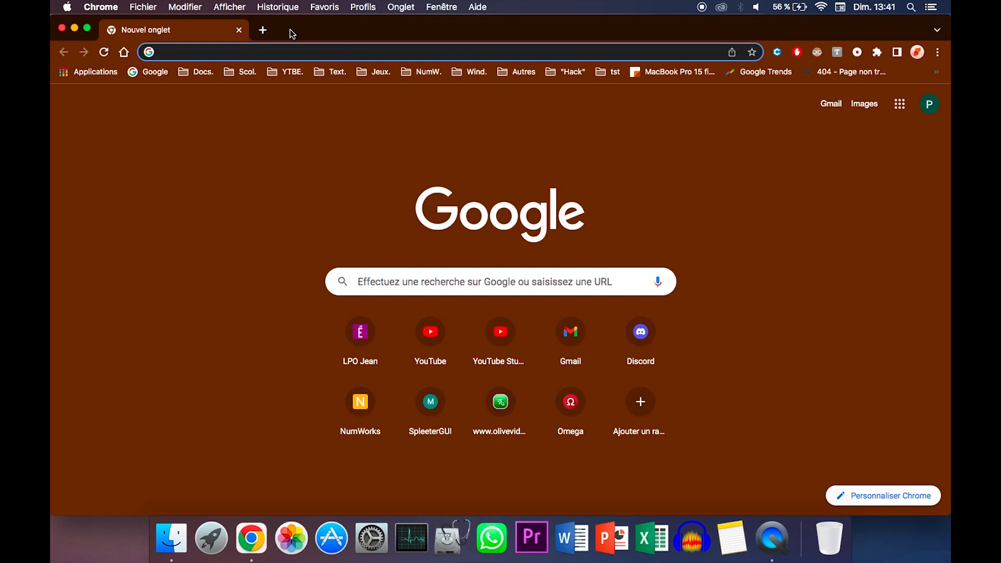
text(windows 1à)
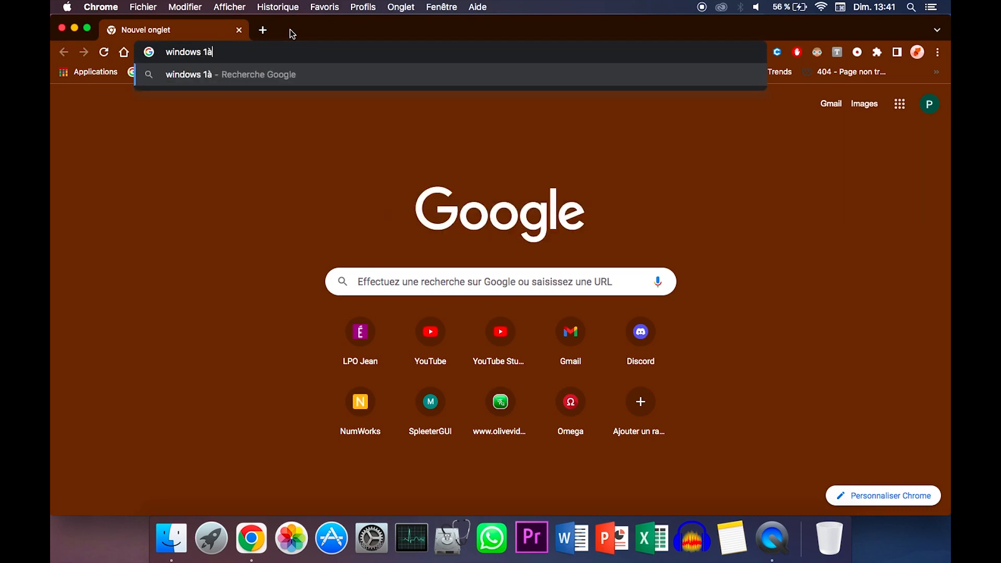
key(Return)
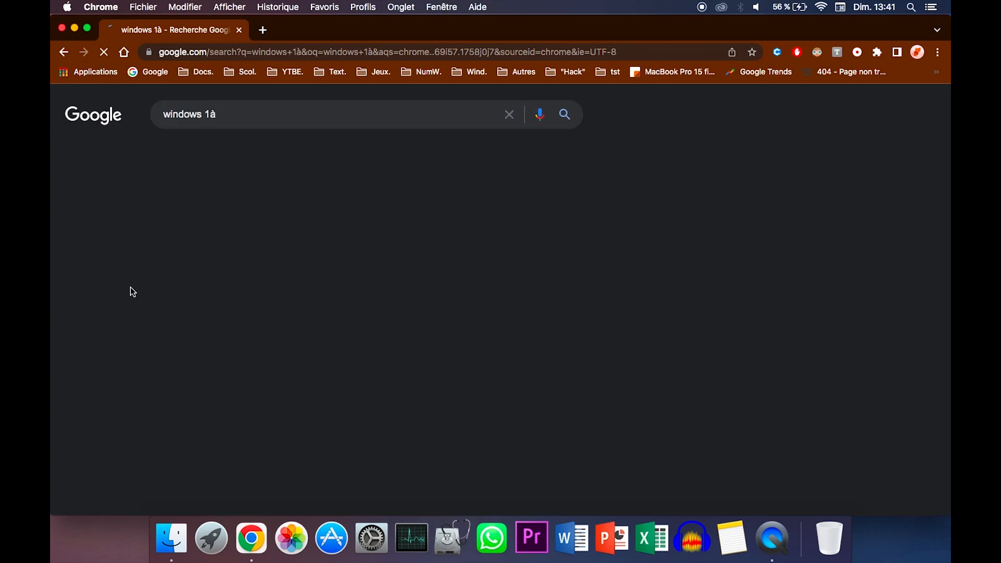
click(256, 215)
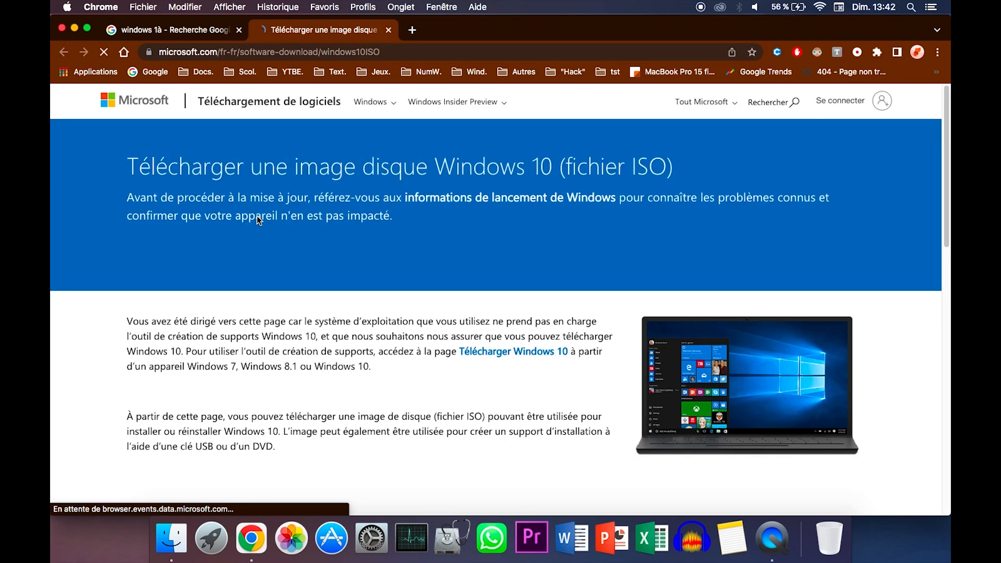
Confirm the Windows 10 (multi-edition ISO) edition and Français as the product language for the download
scroll(256, 215, down, 10)
click(275, 334)
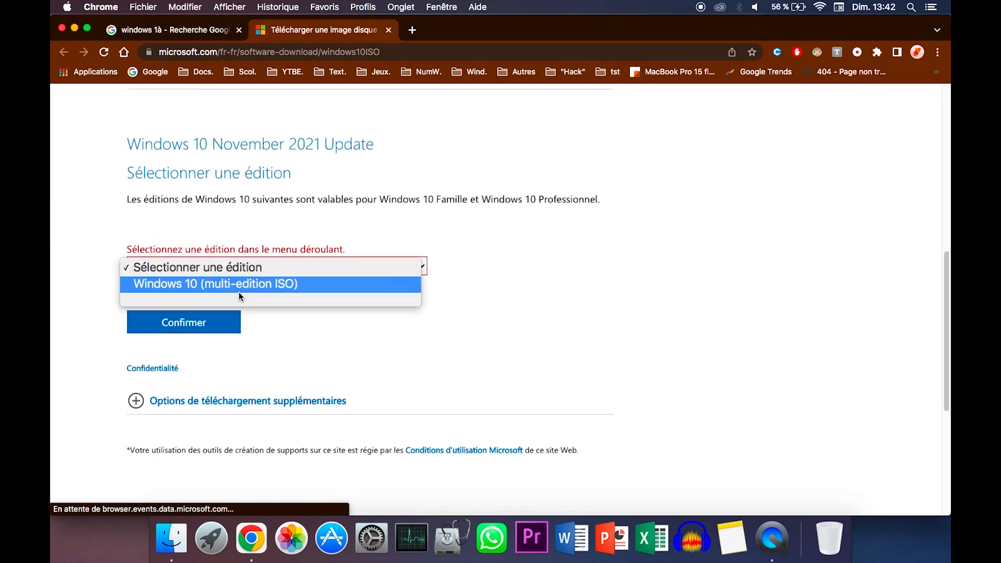
click(238, 292)
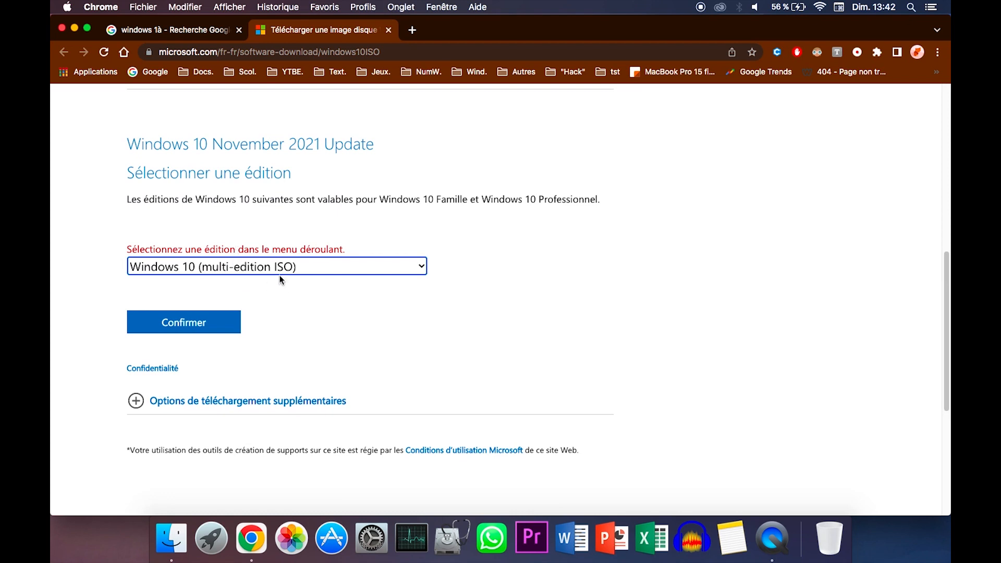
click(216, 324)
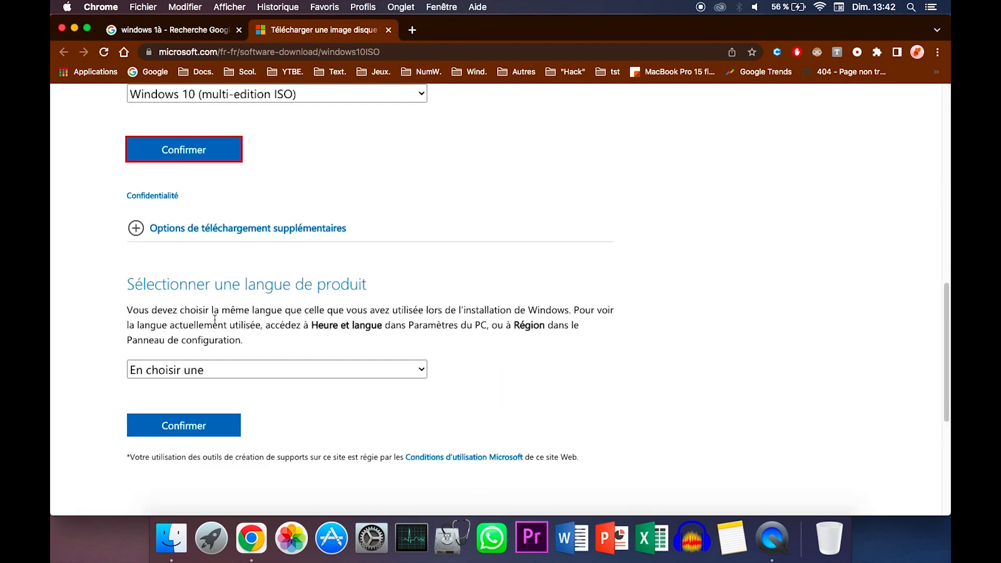
click(244, 376)
scroll(243, 373, down, 5)
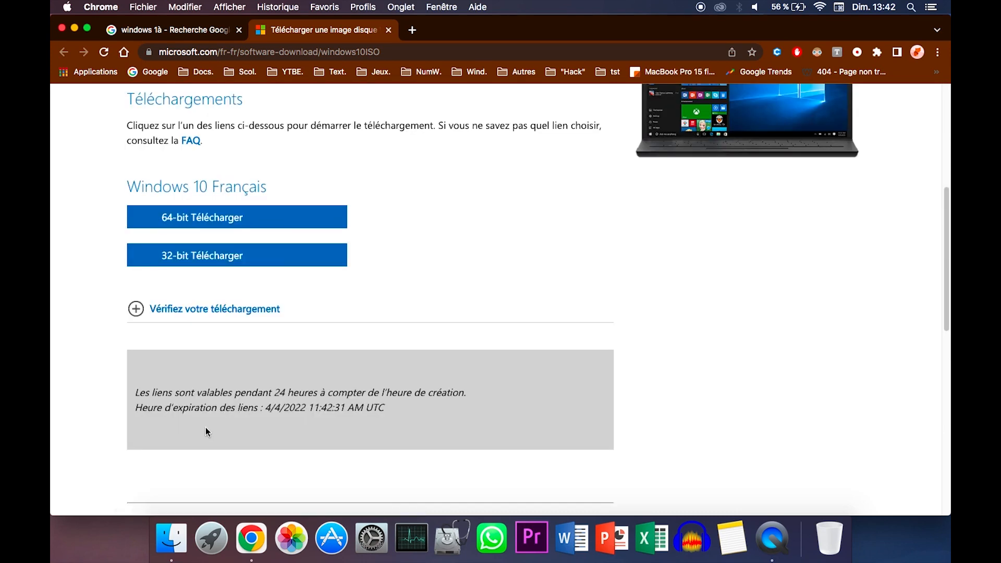
Start the 64-bit Windows 10 Français ISO download and suspend it from Chrome's downloads list
scroll(223, 339, up, 2)
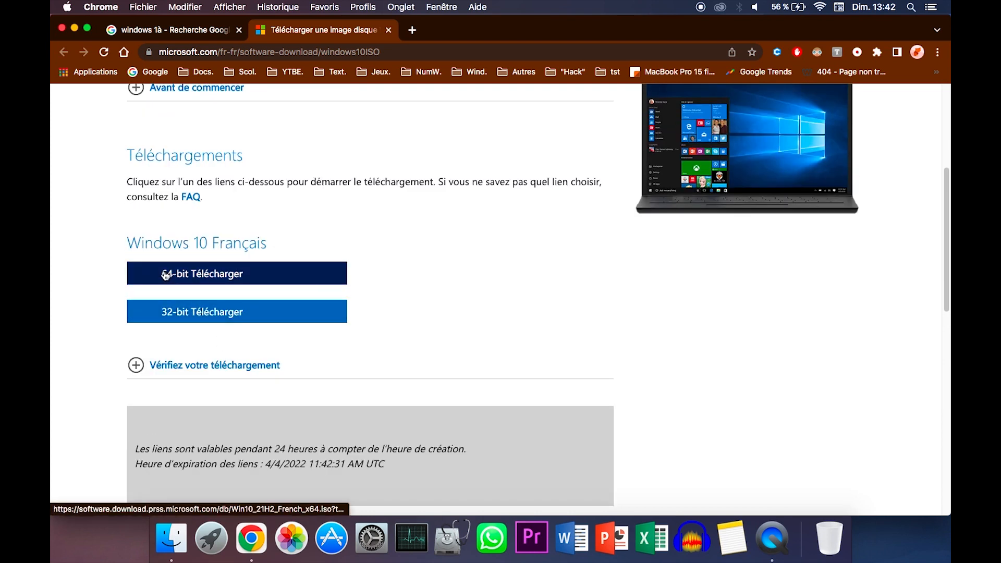
click(205, 280)
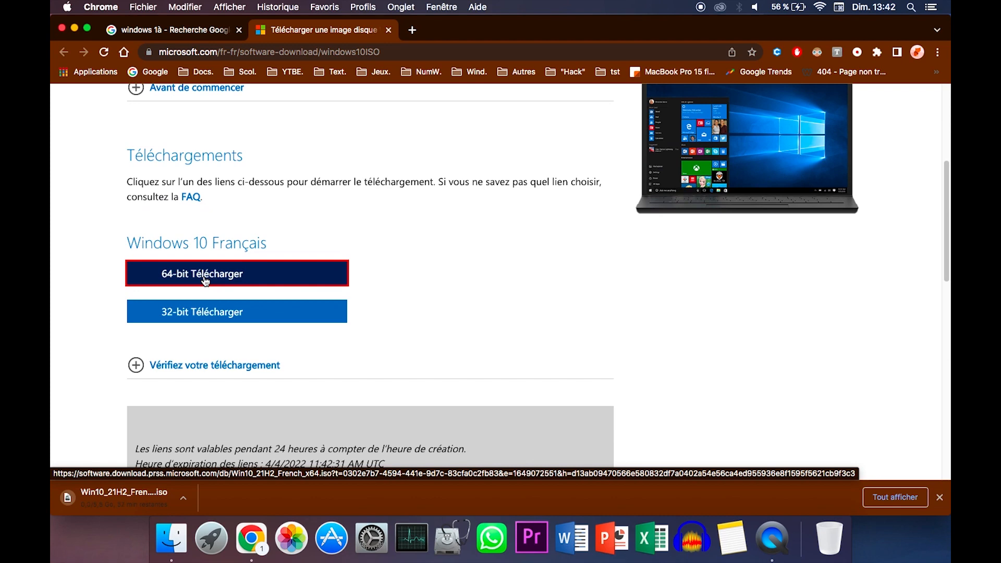
click(893, 496)
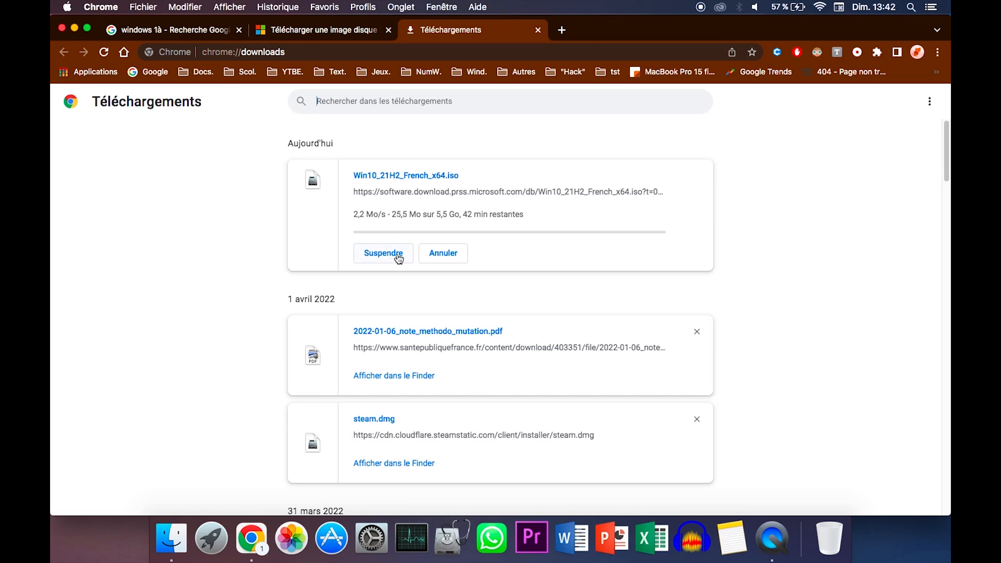
click(383, 253)
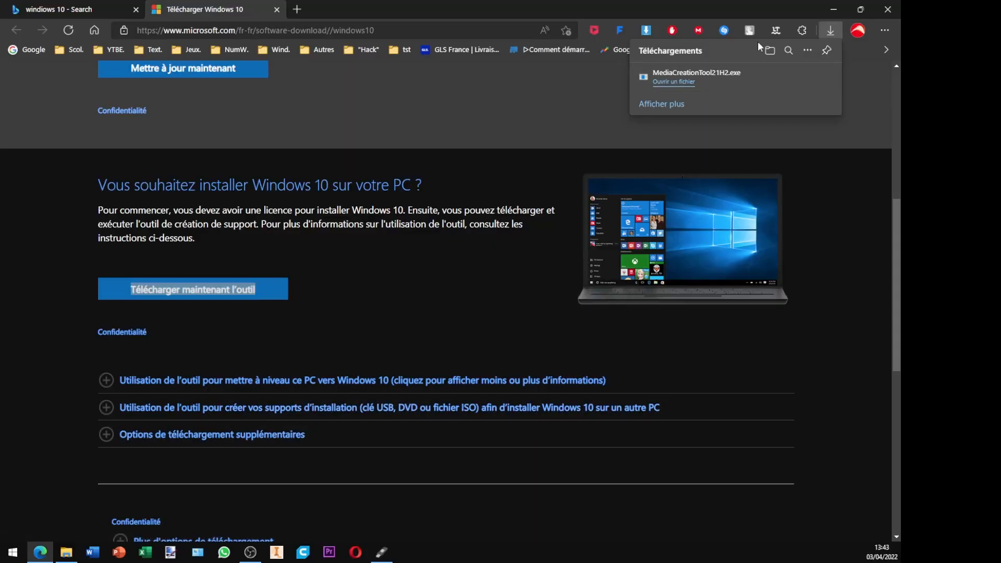
Switch back to Edge on the Windows PC and launch the downloaded MediaCreationTool21H2.exe
click(720, 83)
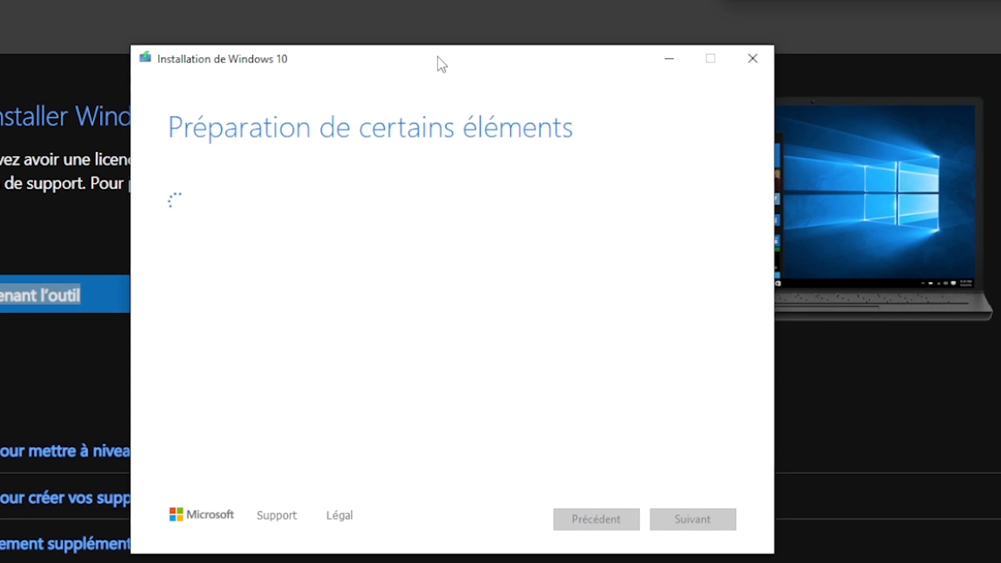
right_click(437, 57)
click(346, 73)
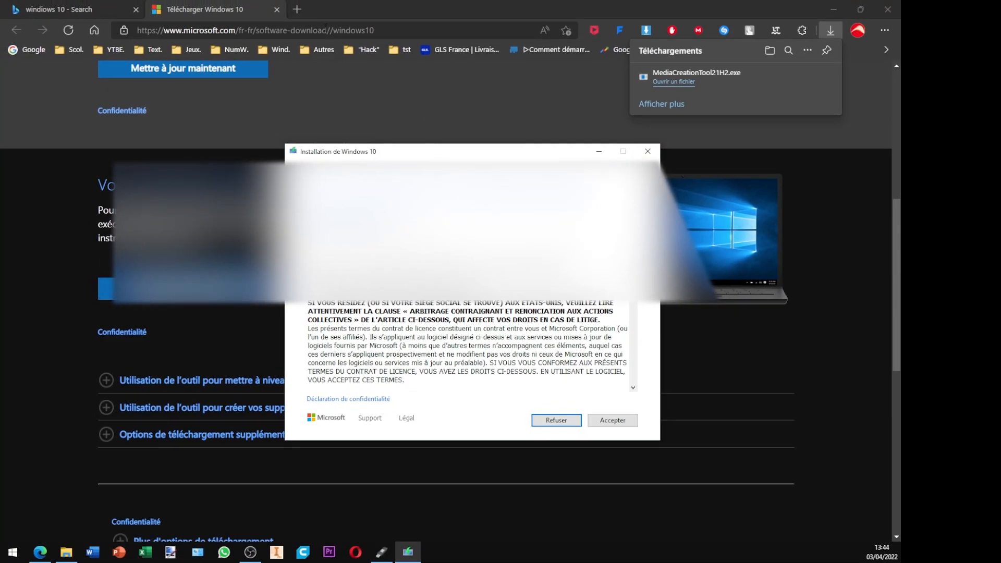
Search the web for rufus in a new browser tab and bring the Windows 10 setup window back to the front
click(297, 9)
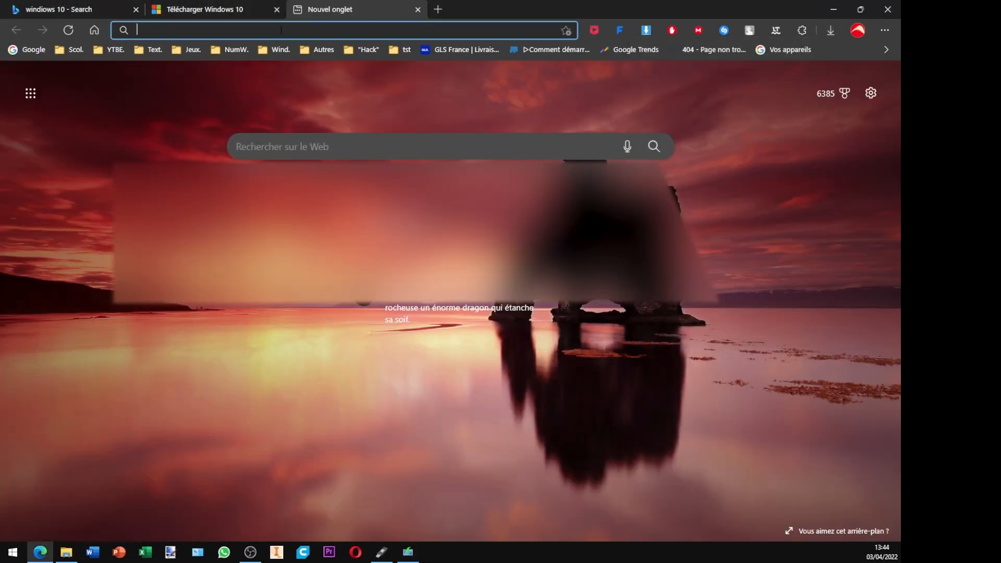
text(rufus)
key(Return)
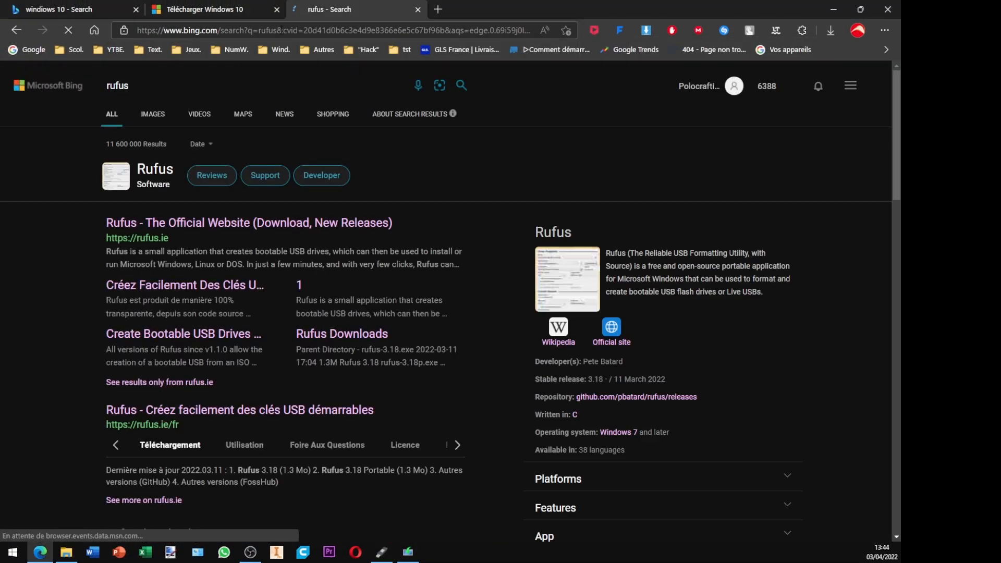
right_click(173, 439)
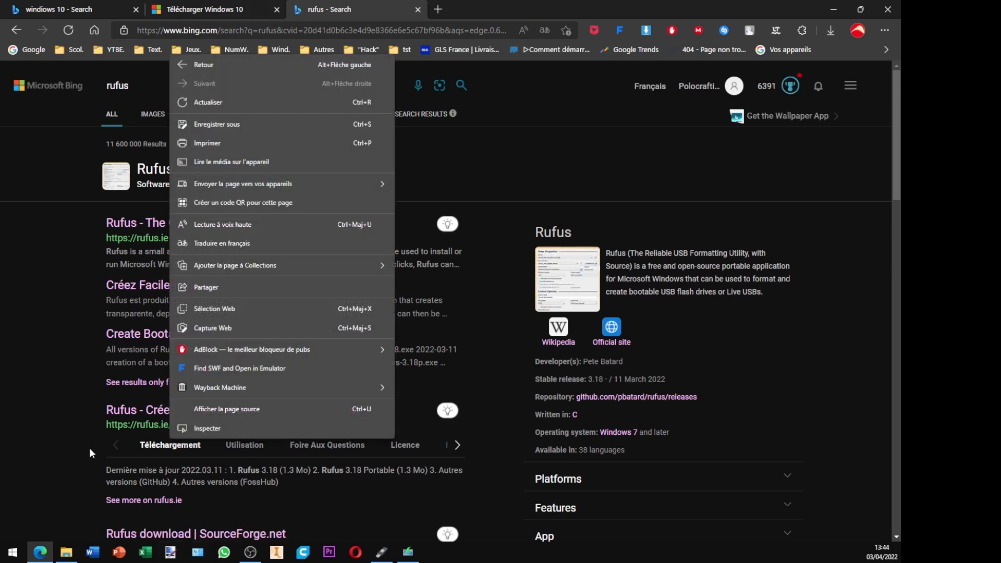
click(46, 429)
click(409, 553)
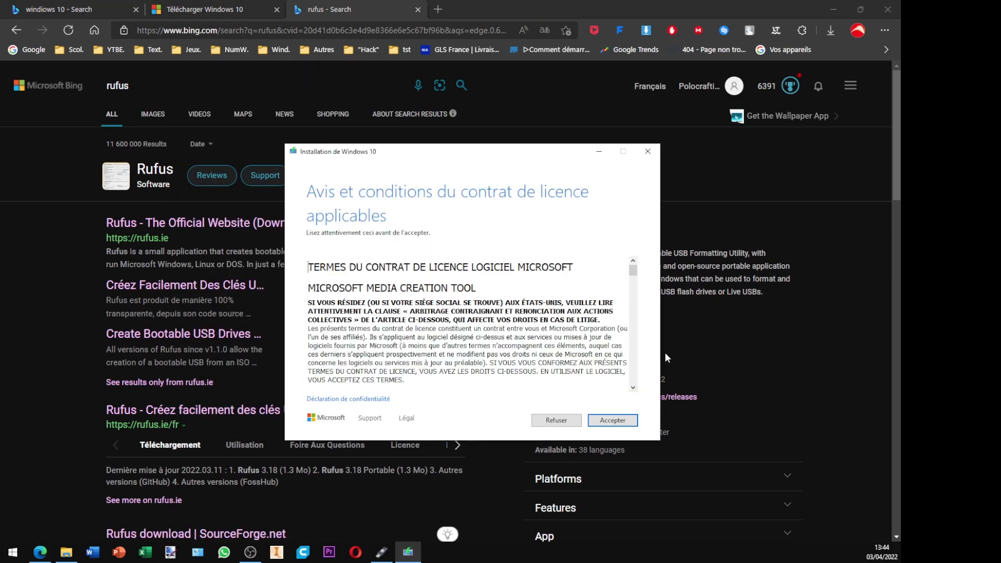
Accept the Media Creation Tool licence terms and open the official Rufus website from the search results
click(613, 420)
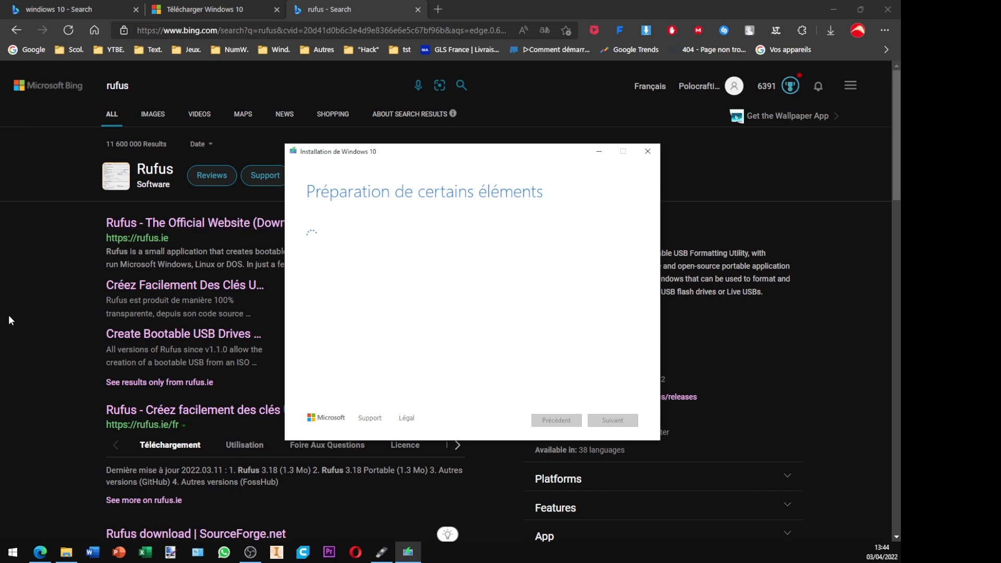
click(48, 229)
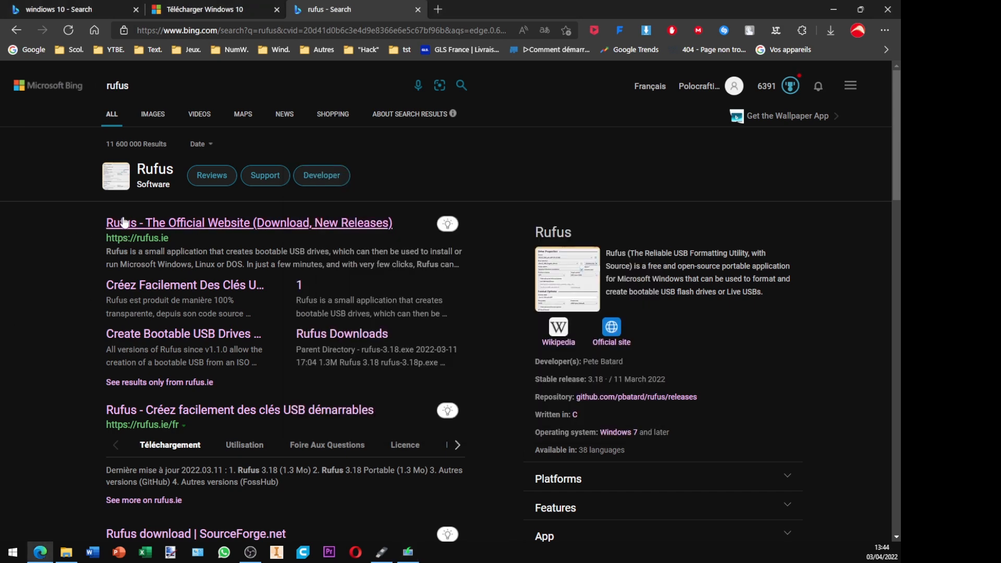
click(124, 223)
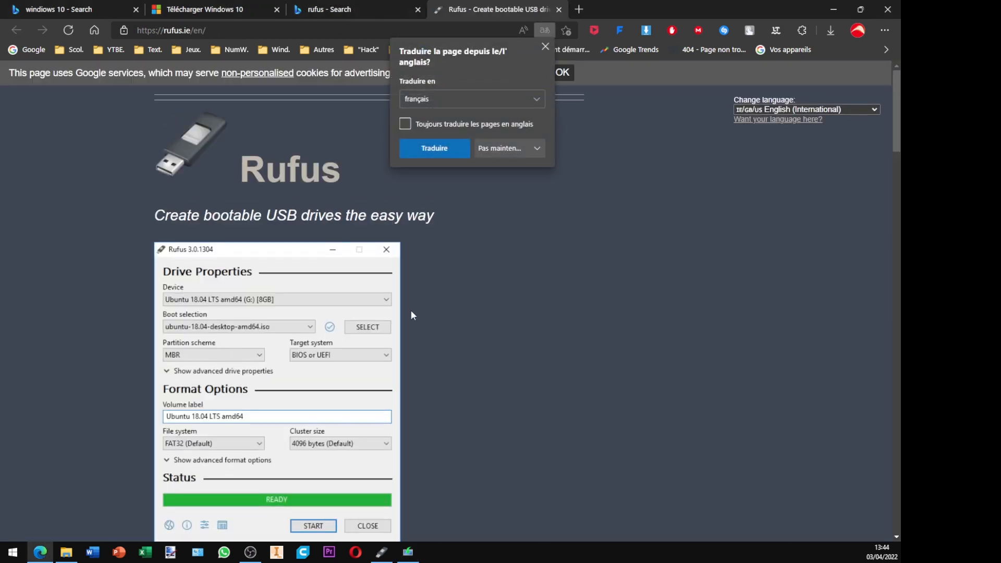
Download Rufus 3.18 from the official page and save it as rufus-3.18.exe
click(579, 286)
scroll(579, 286, down, 8)
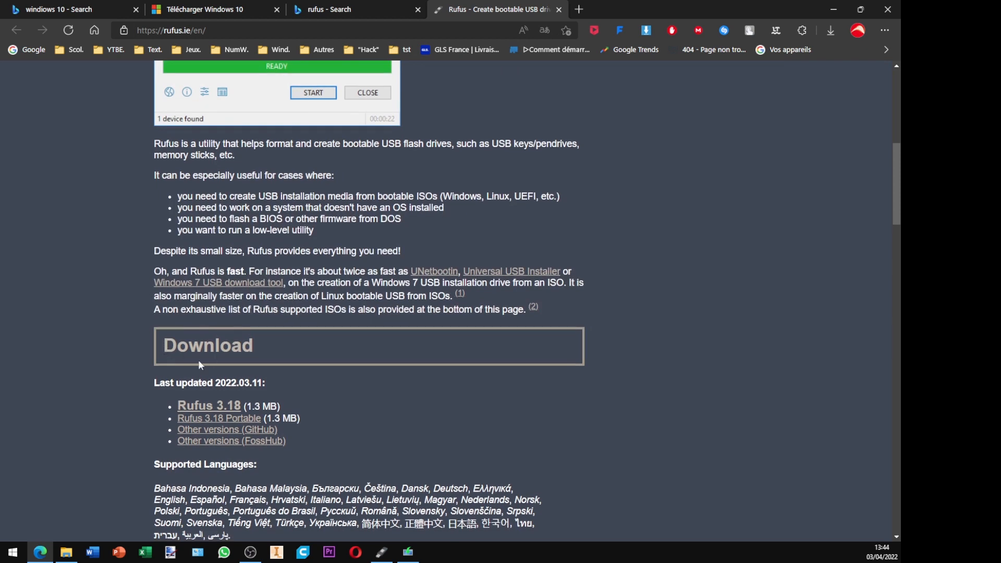
click(214, 401)
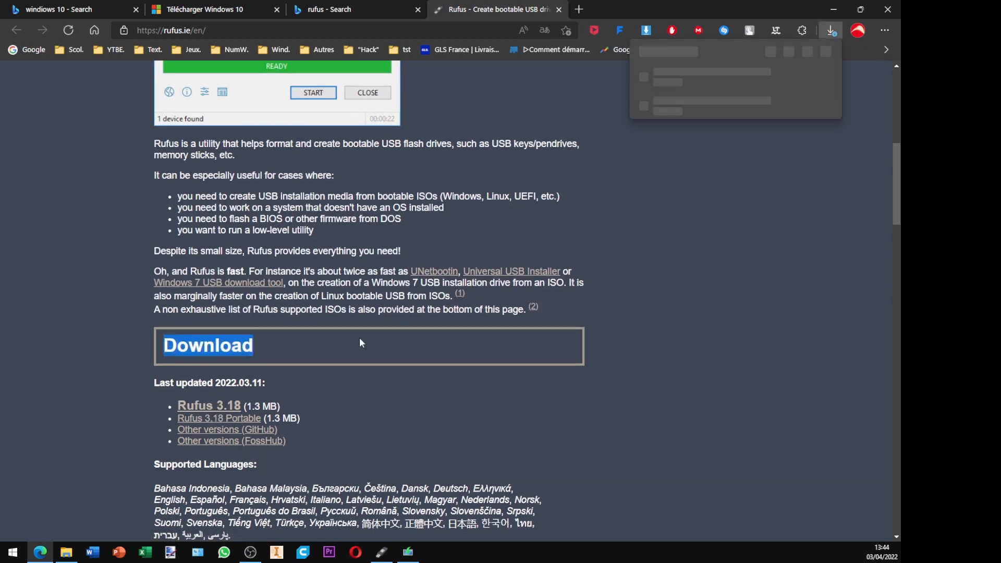
click(730, 95)
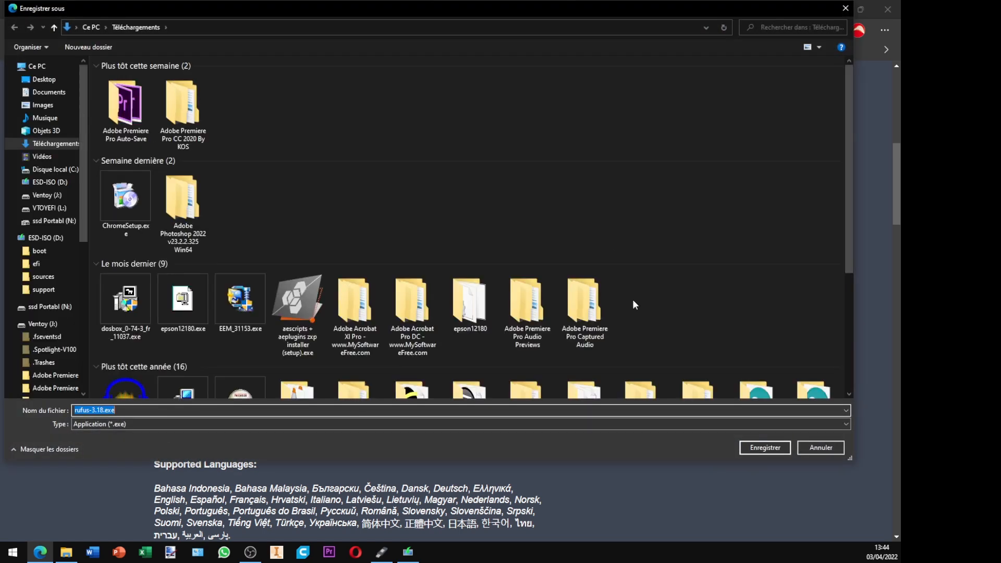
click(762, 448)
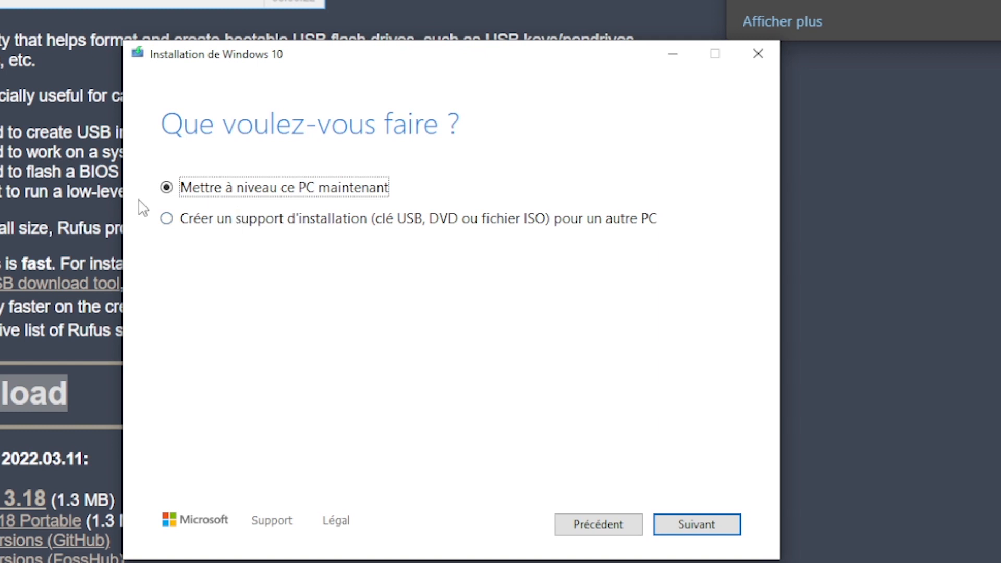
Choose to create installation media (USB drive, DVD or ISO file) for another PC
click(204, 229)
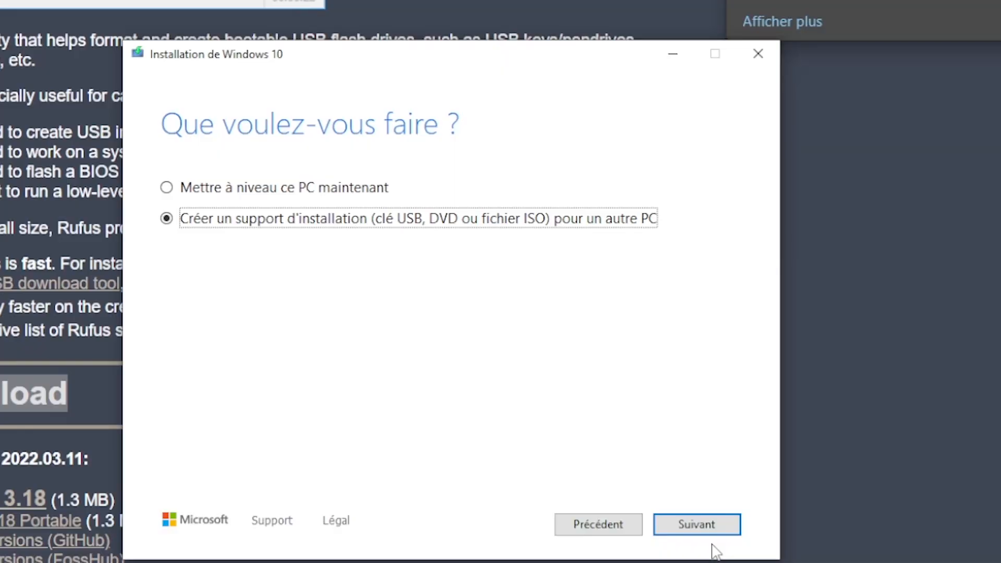
click(706, 523)
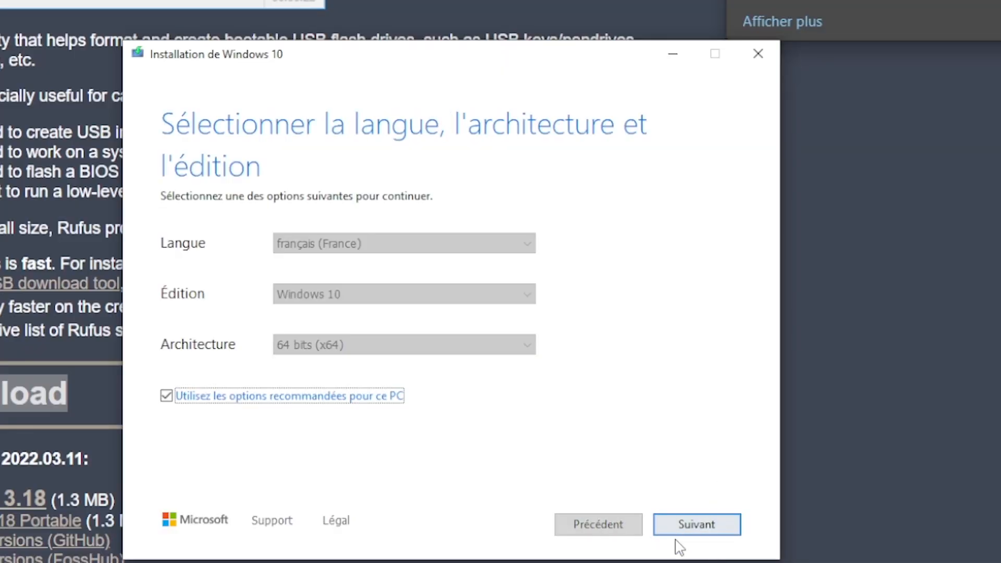
Try custom media options with the architecture set to Les deux, and restore the recommended options for this PC
click(295, 402)
click(305, 344)
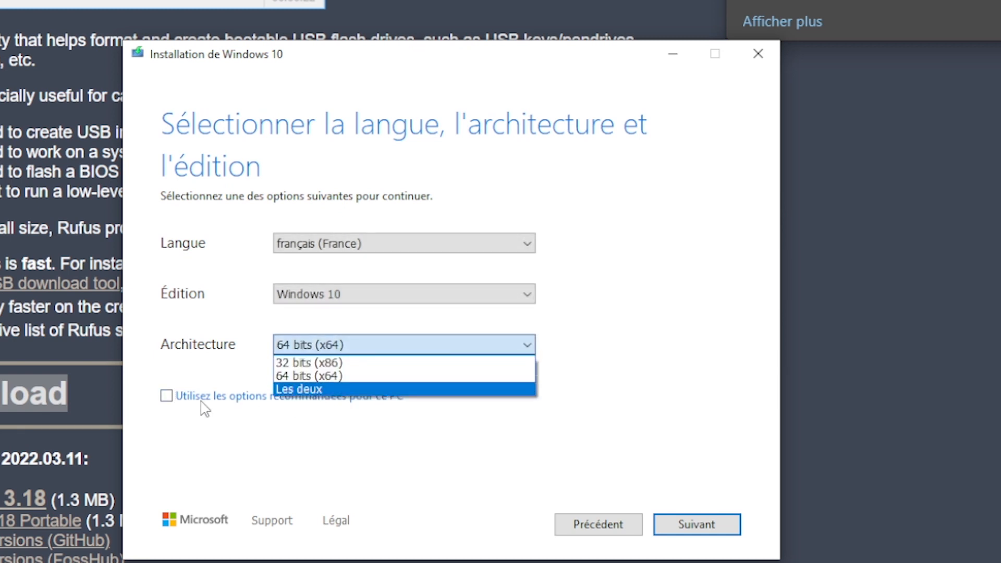
click(302, 392)
click(334, 245)
click(336, 246)
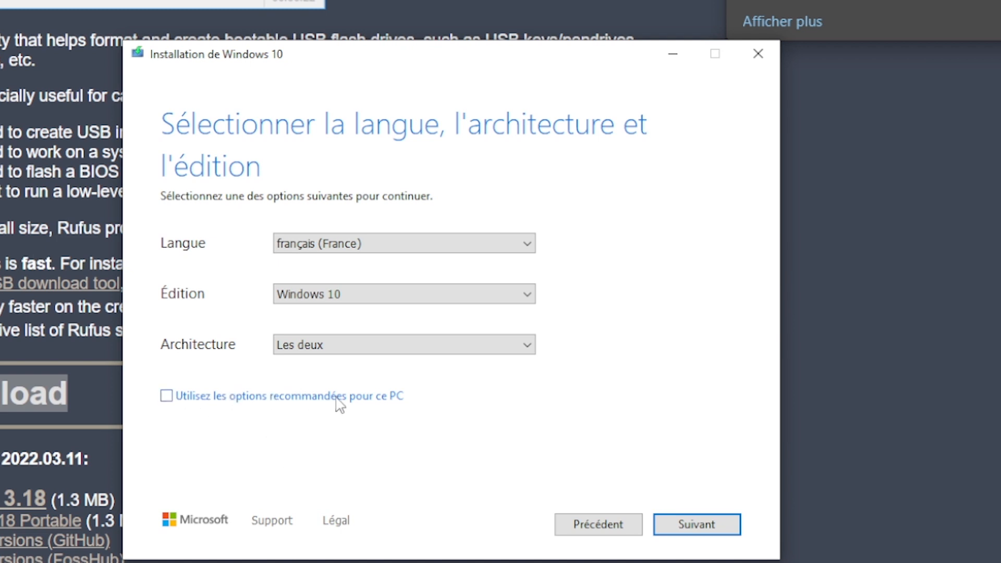
click(358, 244)
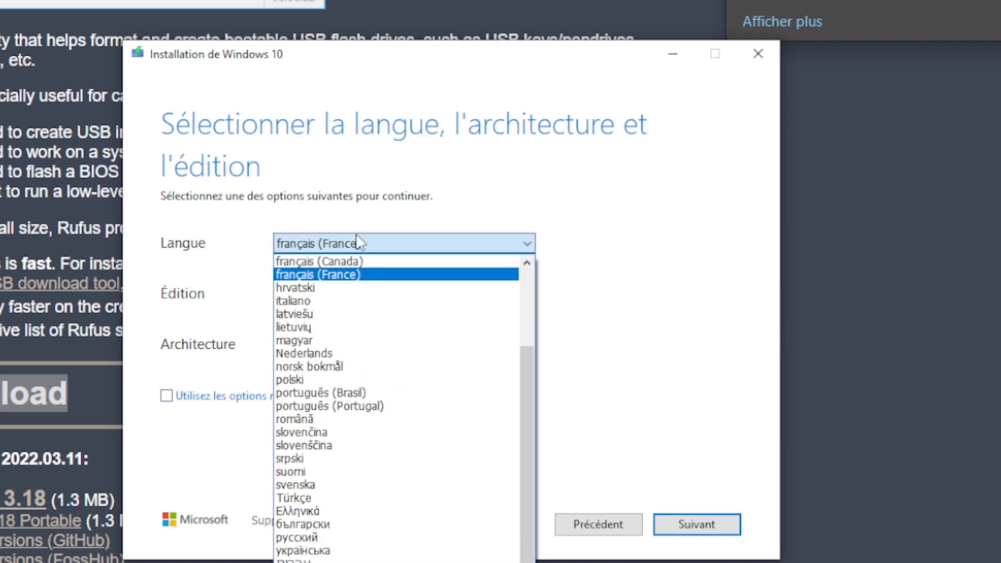
click(358, 245)
click(217, 398)
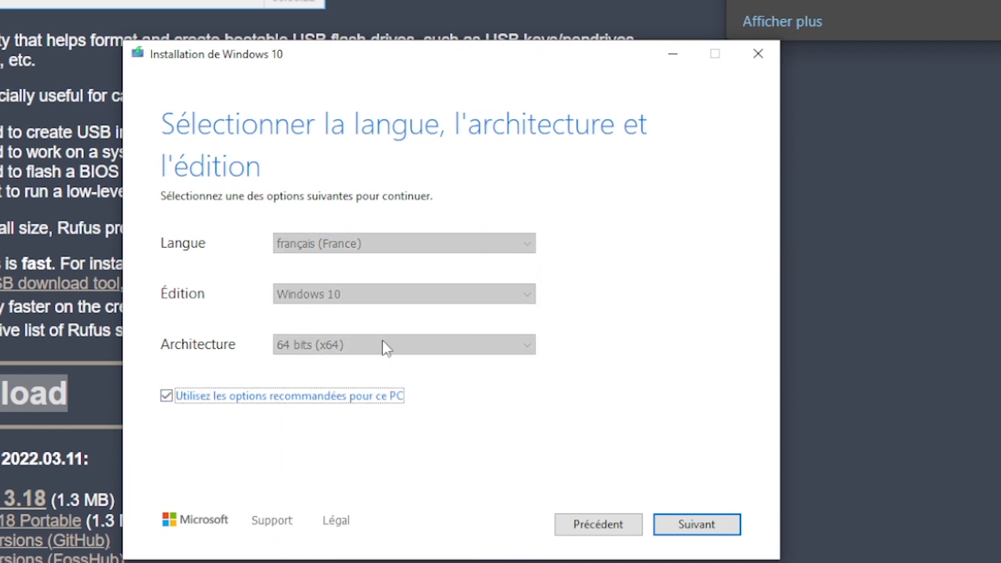
Accept the recommended options, choose Fichier ISO as the media and save it as Windows.iso
click(701, 526)
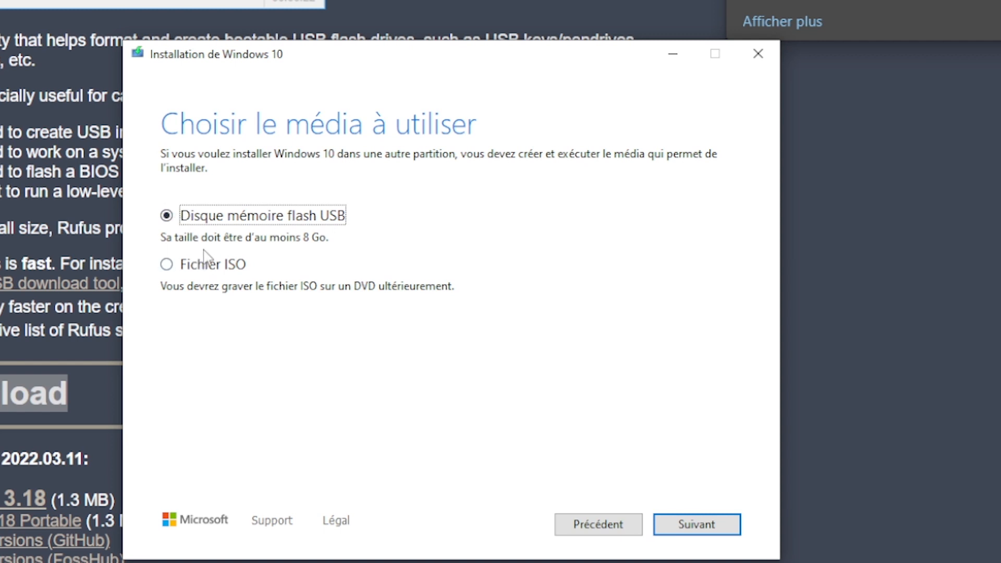
click(210, 267)
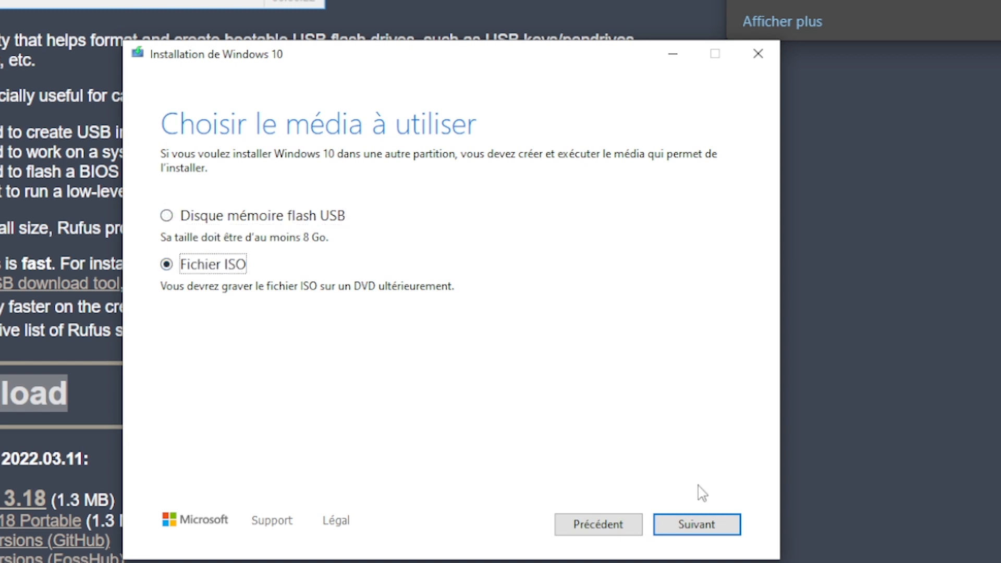
click(700, 512)
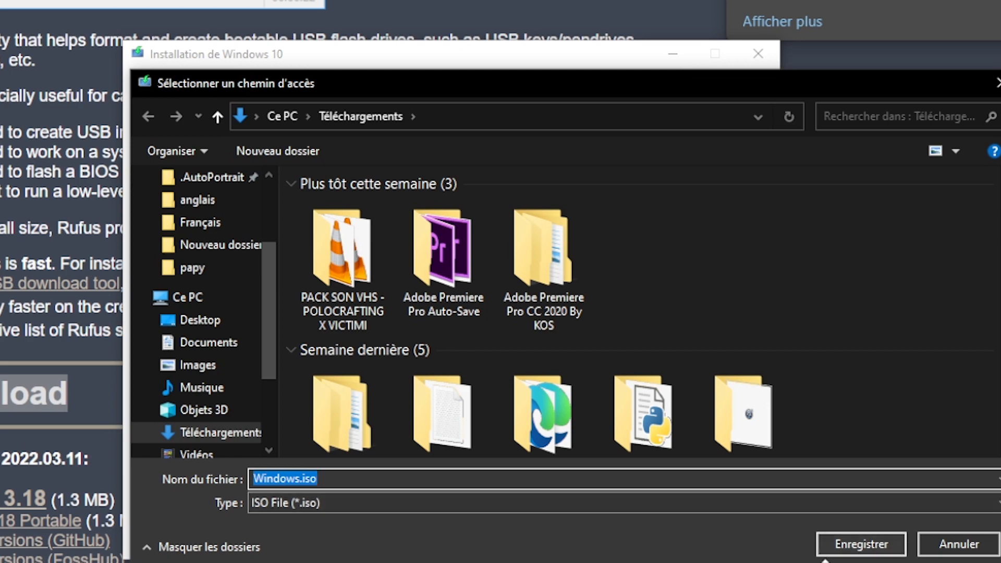
click(839, 545)
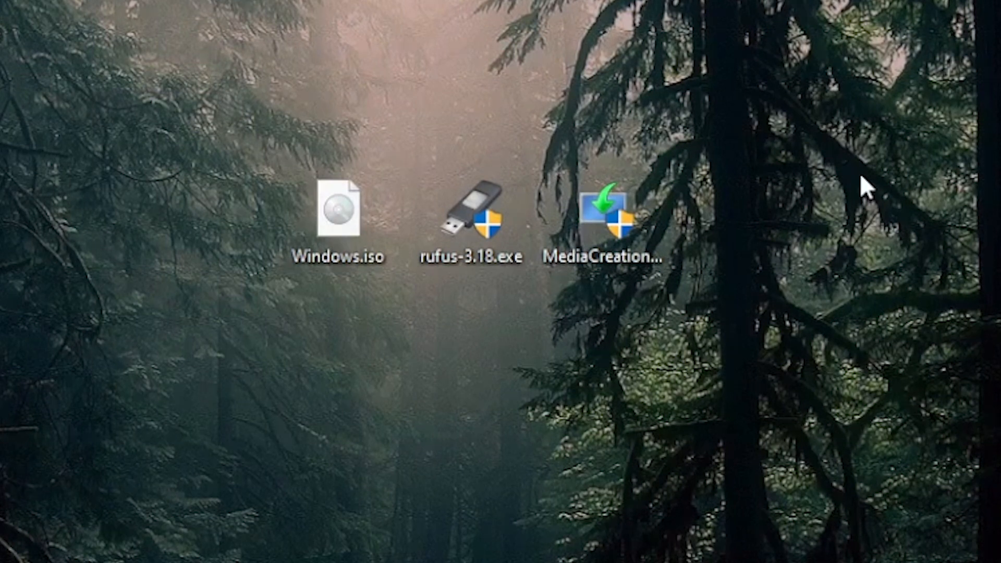
Inspect the contents of the ESD-ISO (D:) USB drive in File Explorer and minimise its window
drag(175, 116, 400, 271)
drag(418, 77, 438, 464)
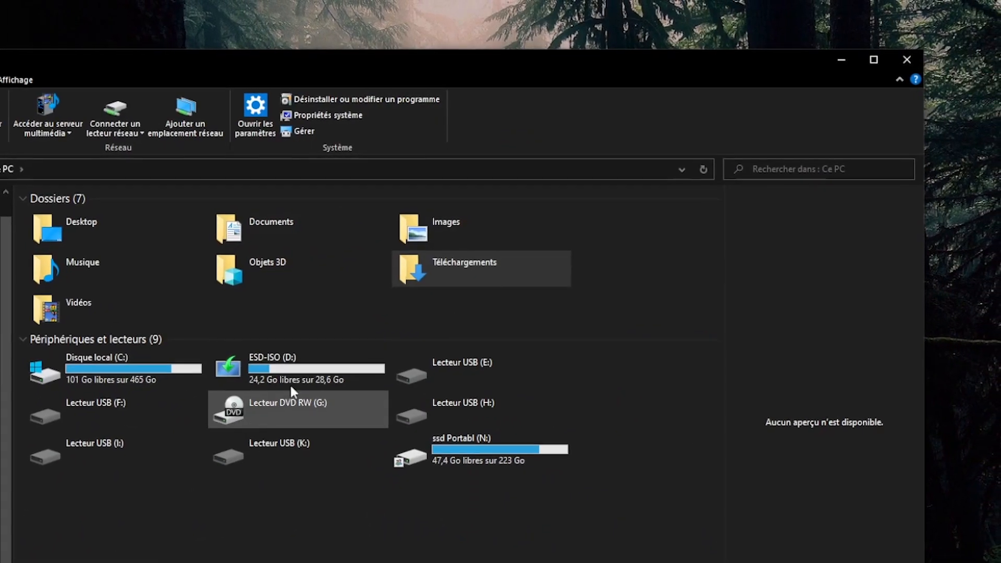
double_click(301, 369)
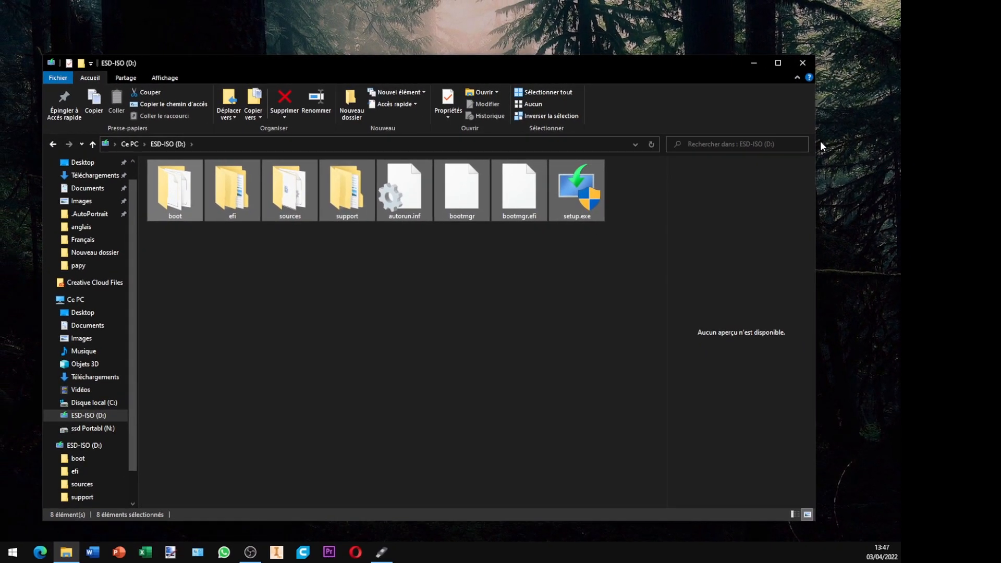
click(759, 66)
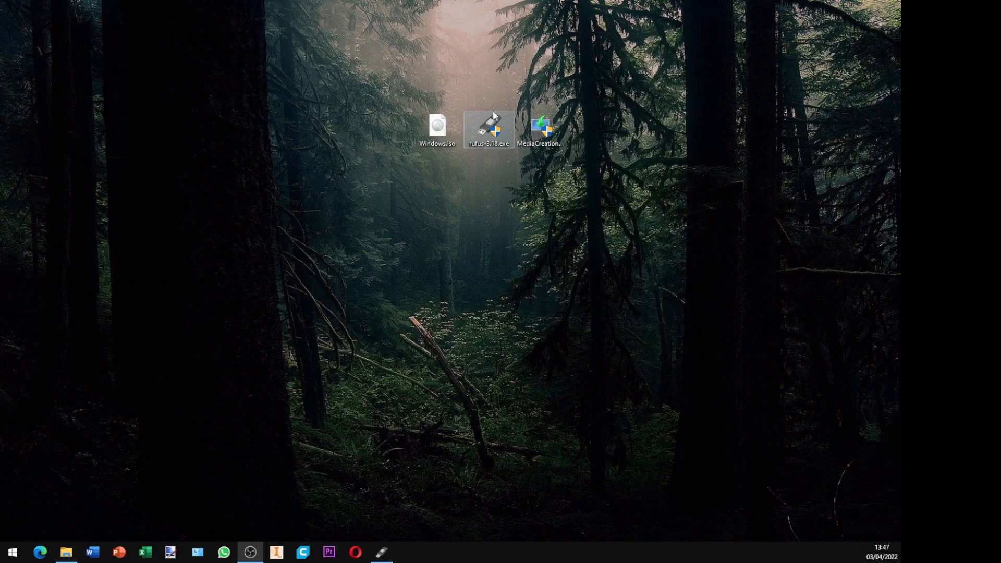
Launch rufus-3.18.exe from the desktop and review the USB devices it offers
double_click(489, 128)
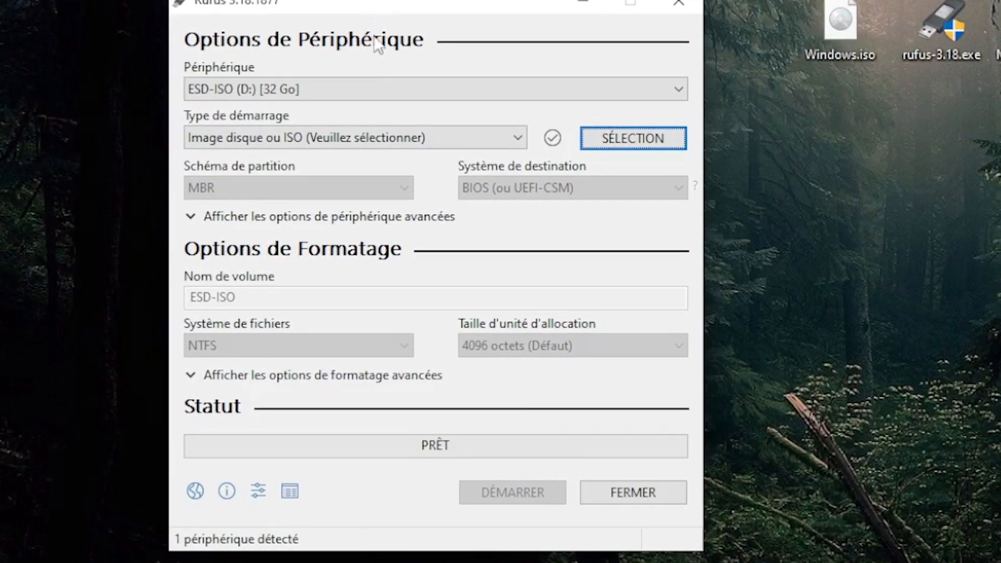
click(274, 94)
click(274, 105)
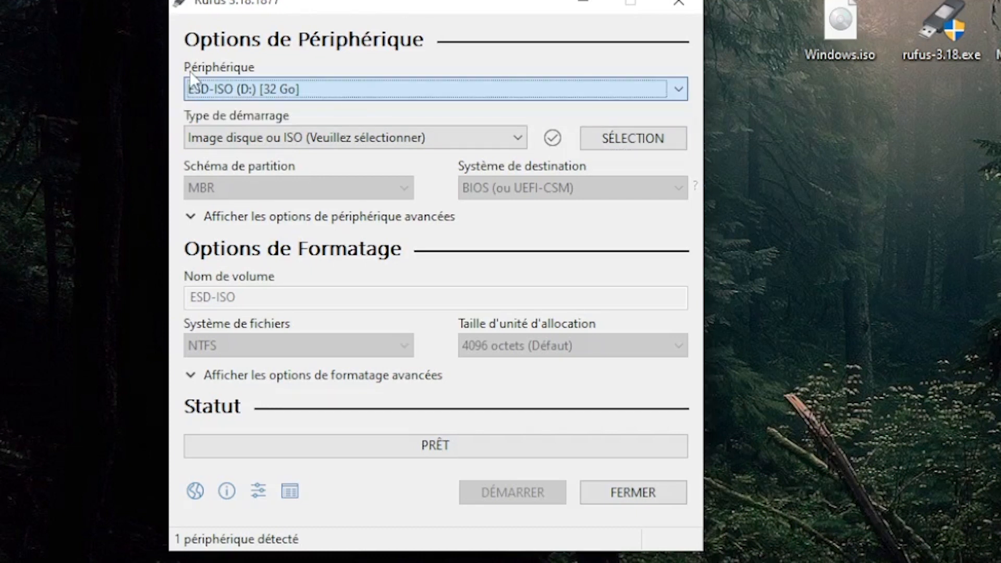
click(228, 98)
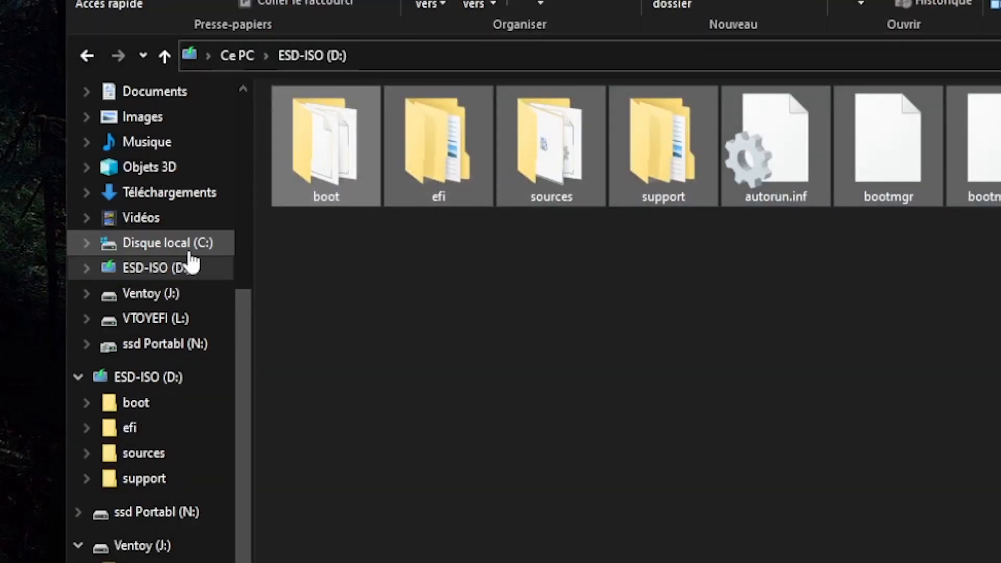
Examine the drives under Ce PC in File Explorer to identify the letter and capacity of the target USB drive
scroll(177, 248, up, 3)
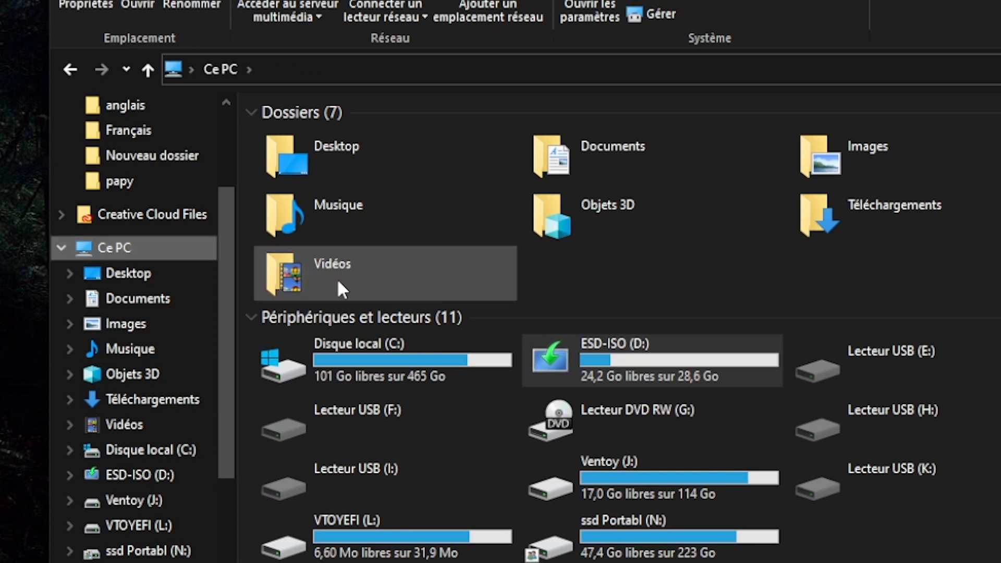
drag(365, 558, 884, 348)
click(652, 562)
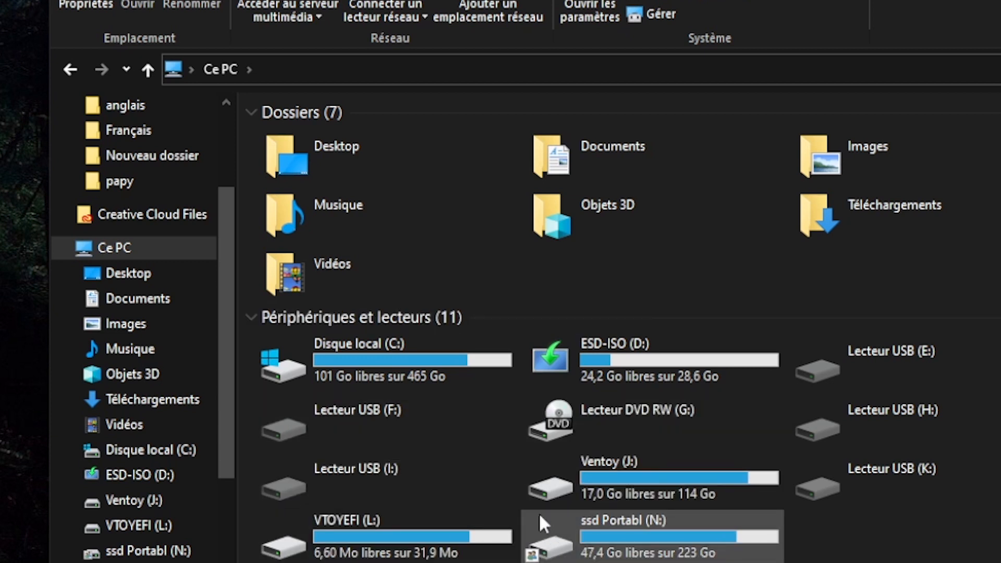
click(673, 362)
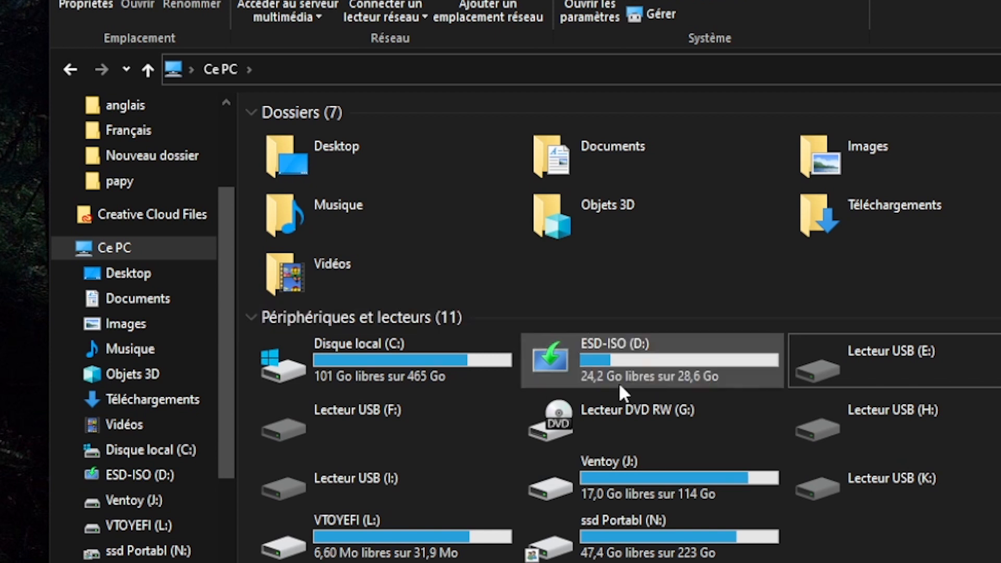
click(643, 348)
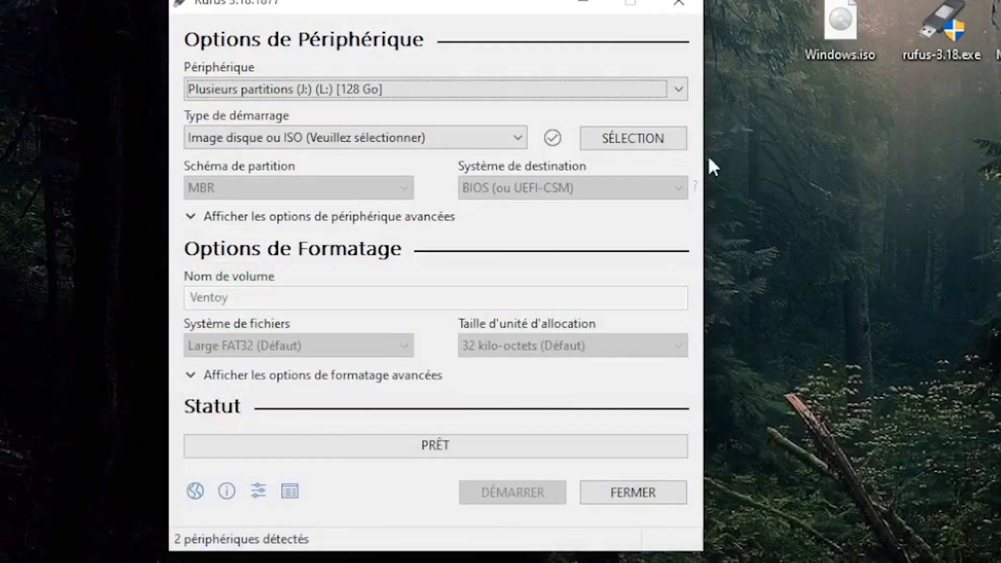
In Rufus, select ESD-ISO (D:) [32 Go] as the device and load Windows.iso from the Desktop as the boot image
click(442, 92)
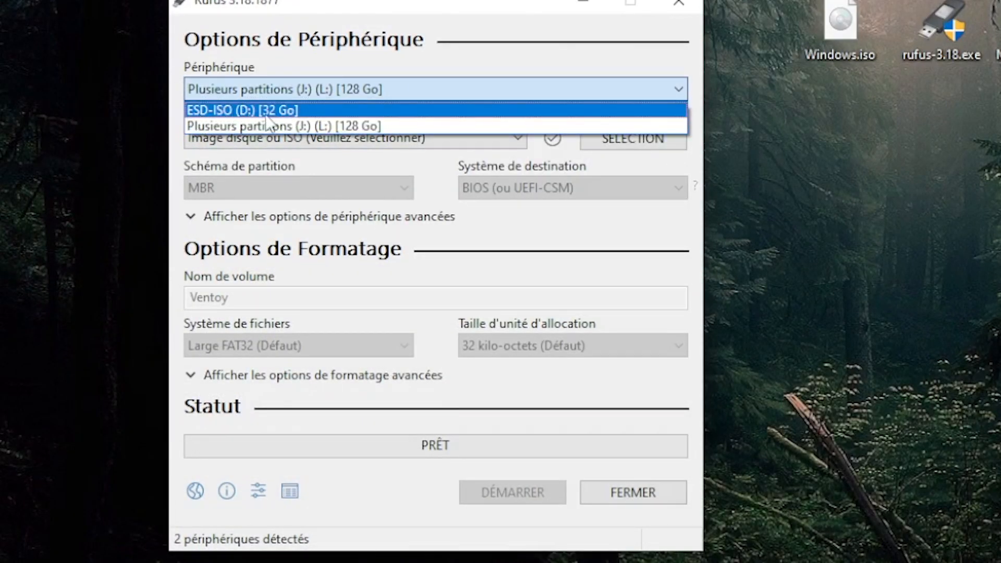
click(243, 111)
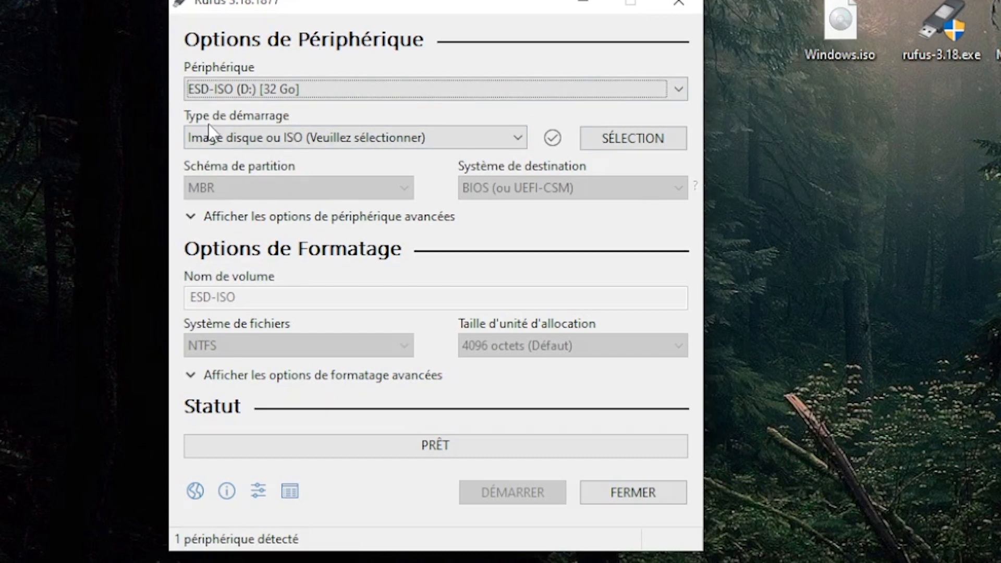
click(587, 141)
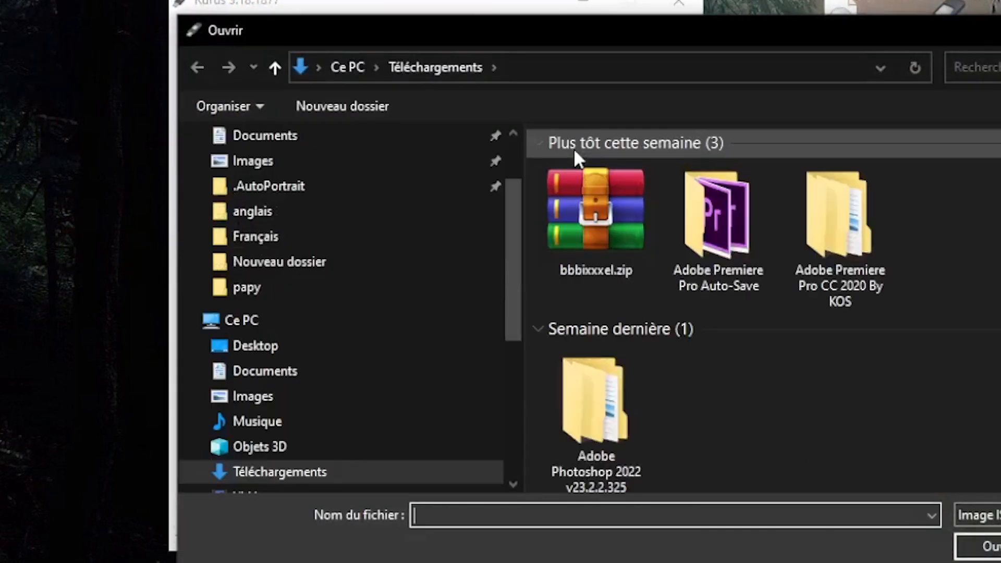
click(288, 344)
double_click(577, 232)
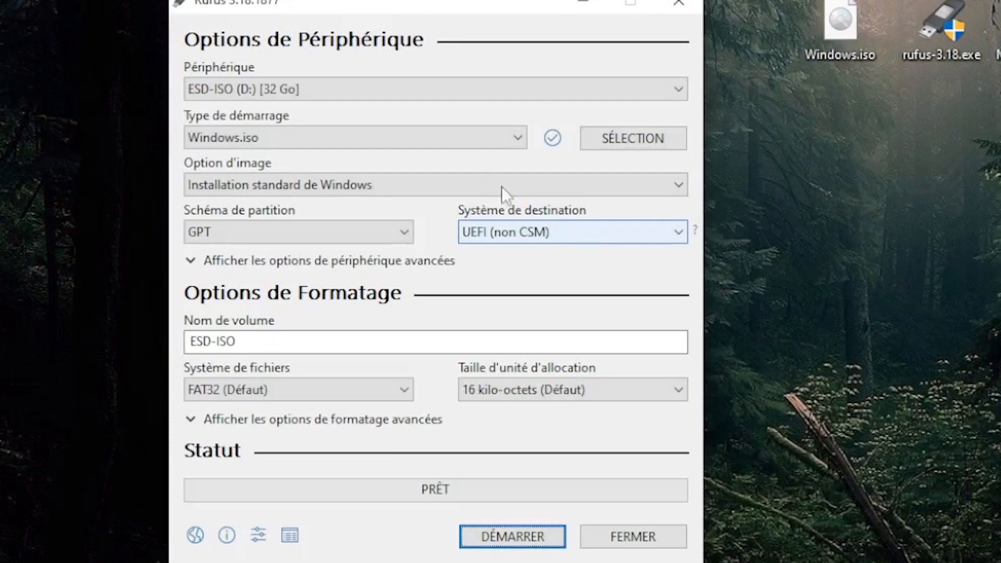
Compare the MBR and GPT partition schemes for the USB drive and set the scheme to GPT
click(212, 232)
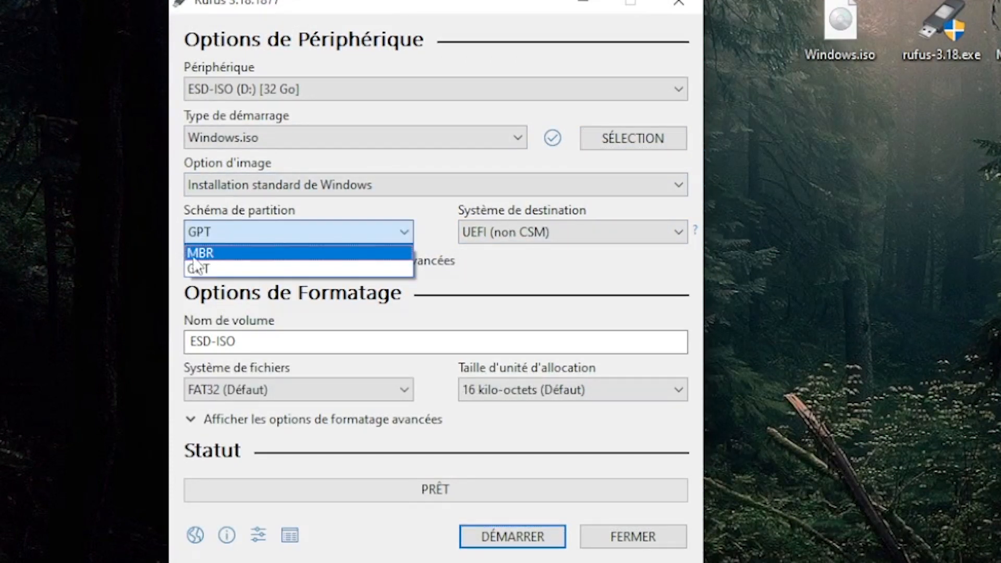
click(198, 269)
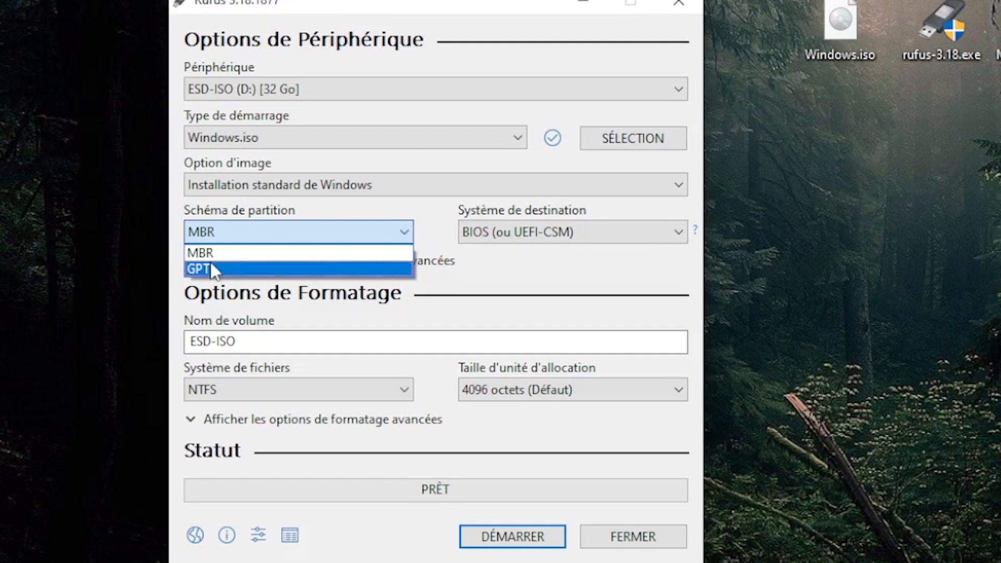
click(214, 268)
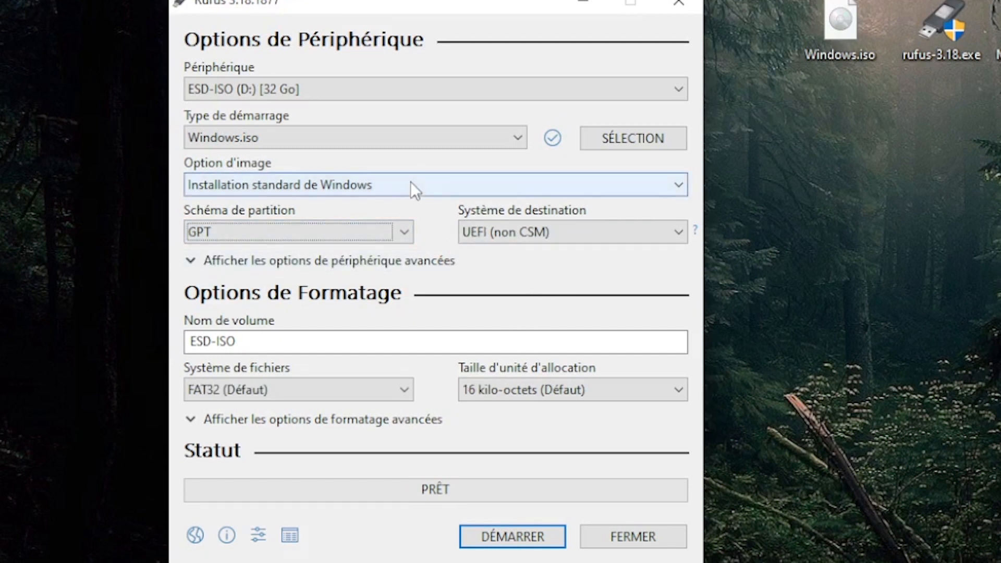
mouse_move(411, 182)
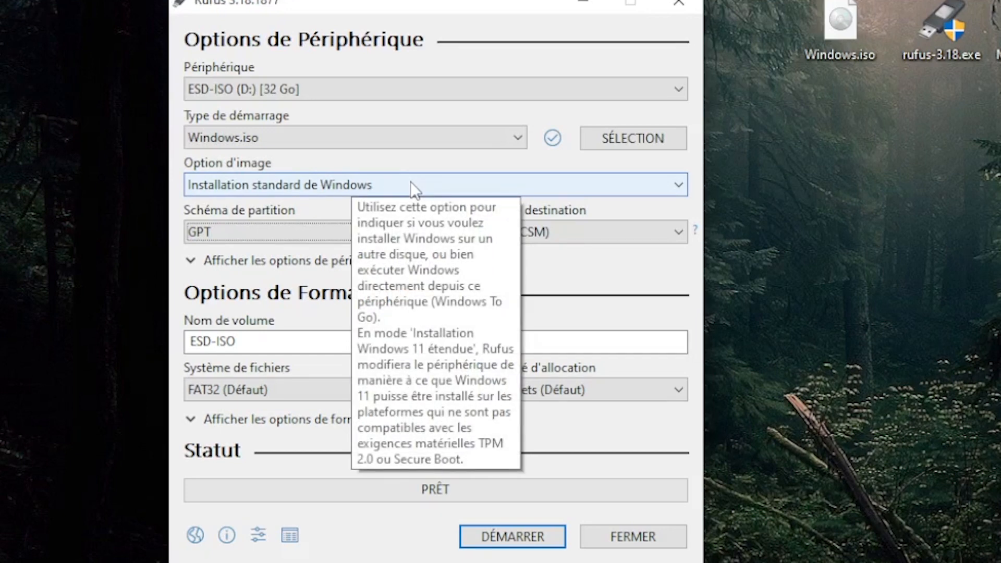
Keep the GPT partition scheme and start writing Windows.iso to the ESD-ISO (D:) USB drive, accepting the erasure of its data
click(220, 230)
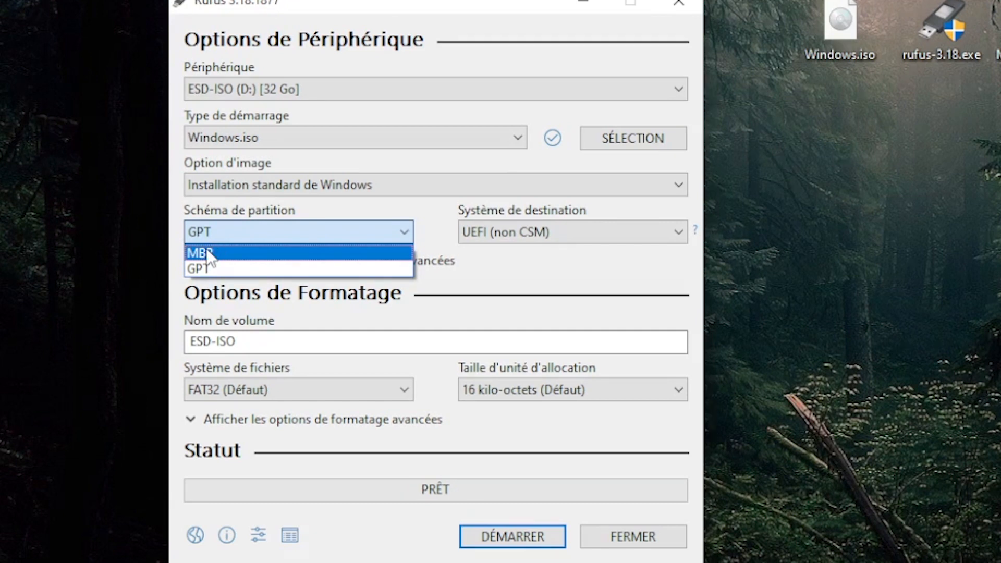
click(279, 267)
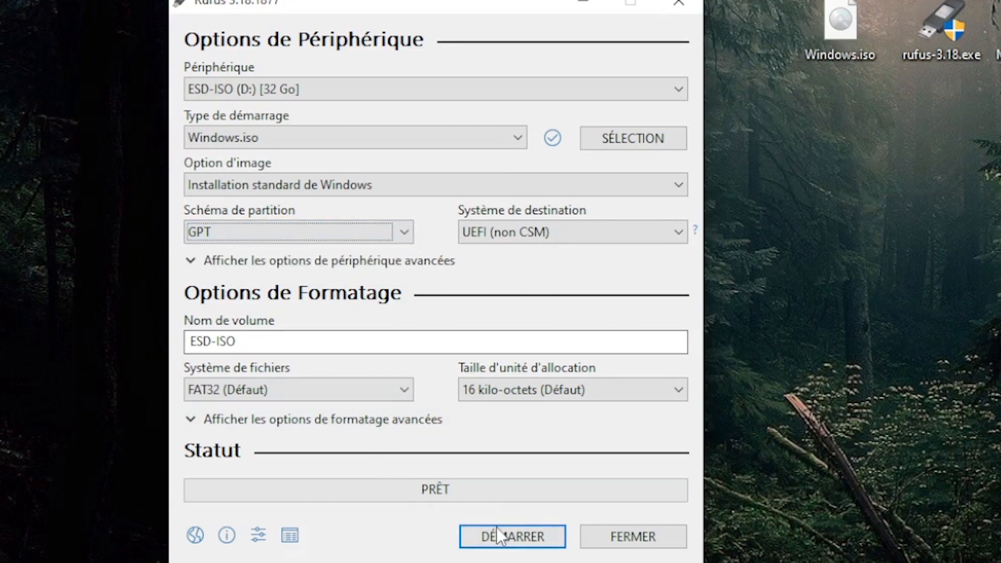
click(531, 547)
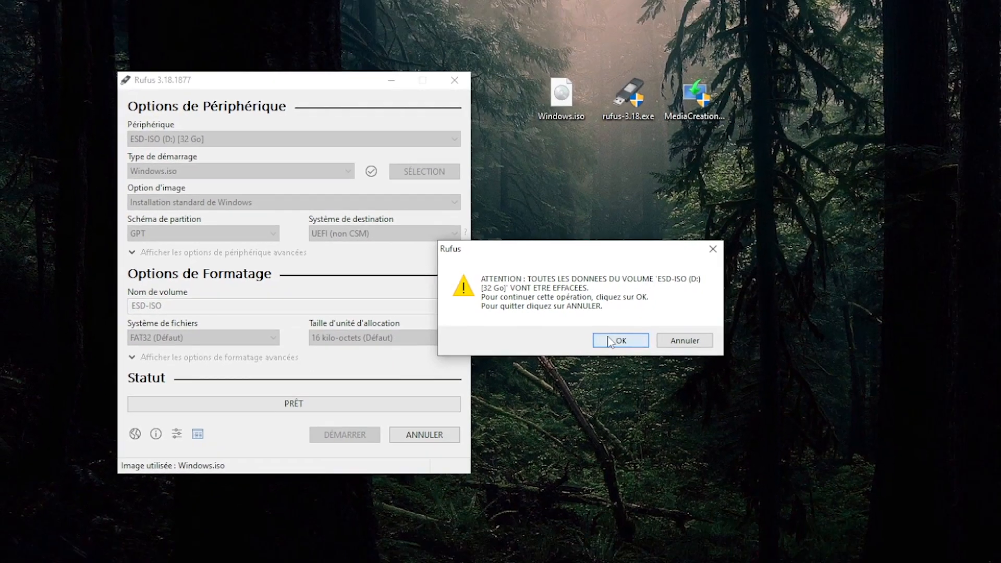
click(917, 392)
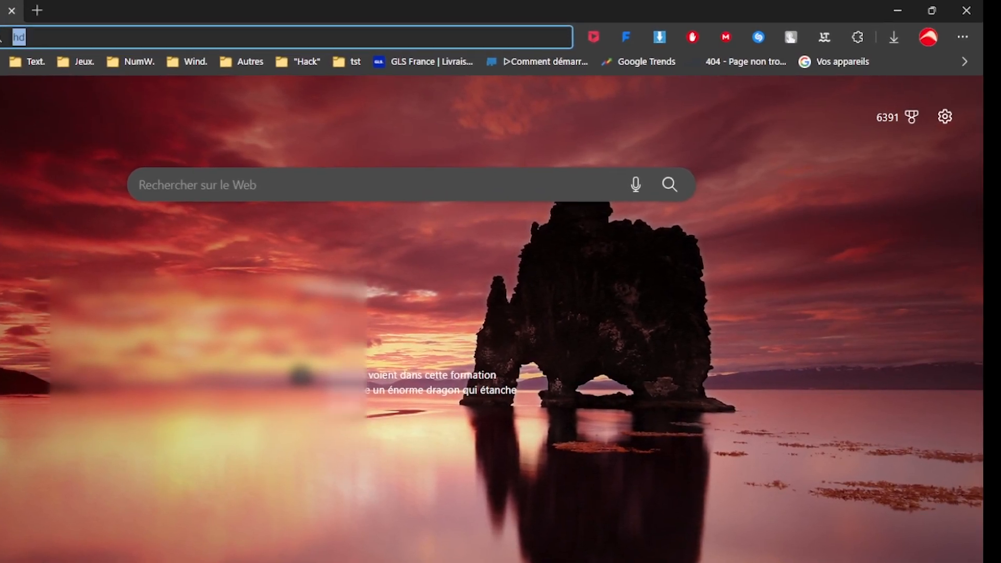
Switch to the web browser, search for "hp touche de démarrage" and read the featured answer on HP boot and BIOS keys
text(hp)
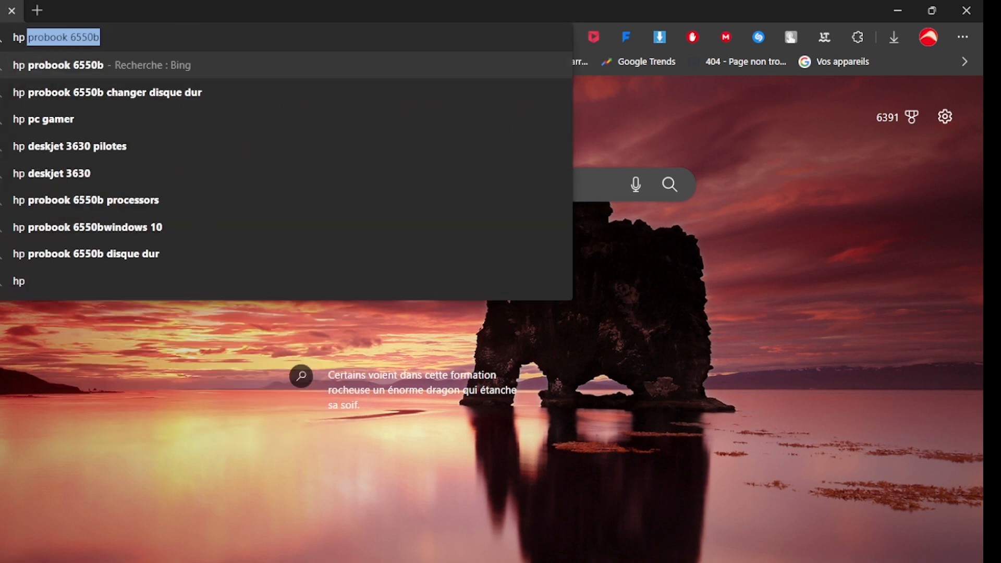
text( touche de déma)
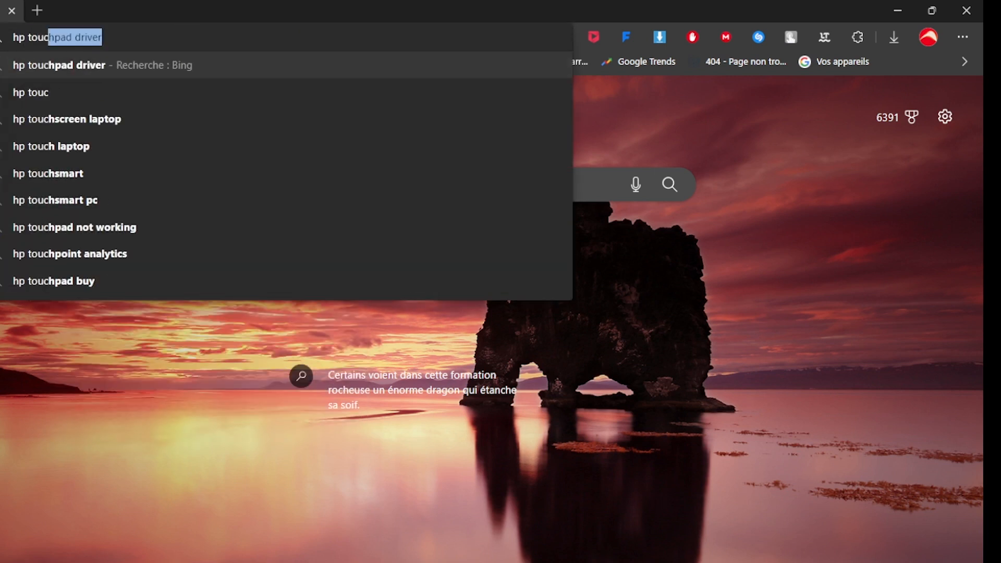
text(rrage)
key(Return)
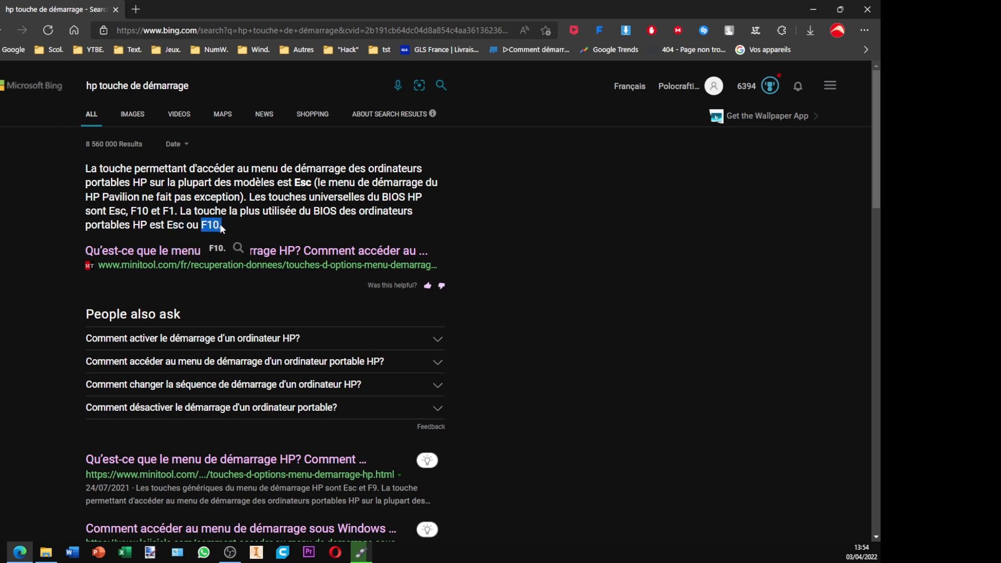
click(280, 228)
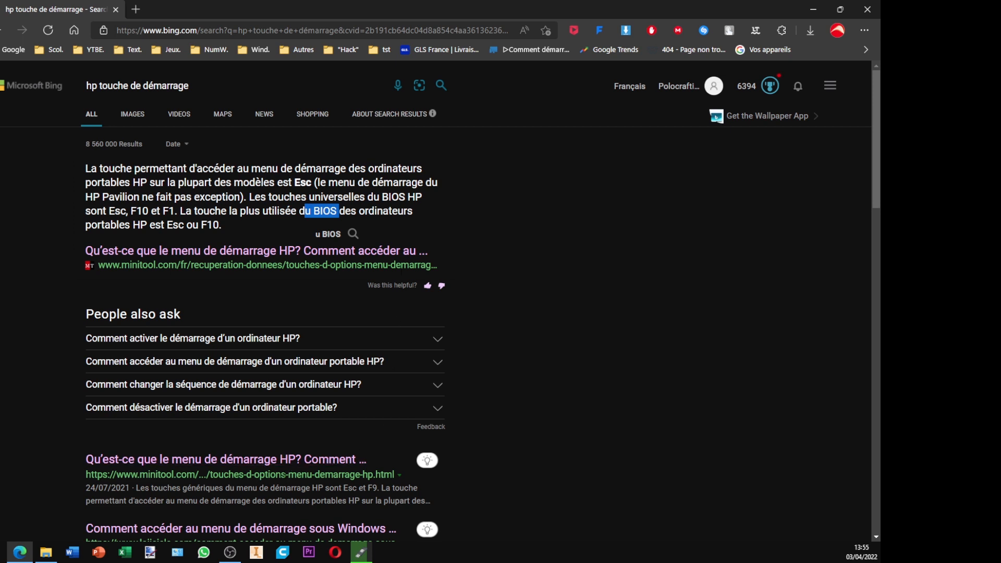
Open the MiniTool article on the HP boot menu and find the generic boot menu keys in its "En bref" summary
click(292, 458)
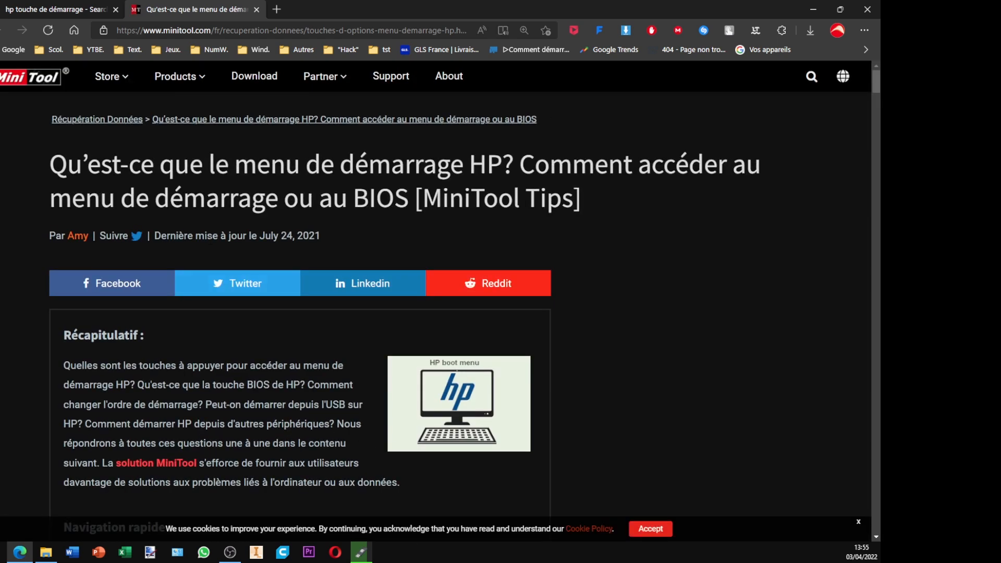
click(74, 14)
click(219, 7)
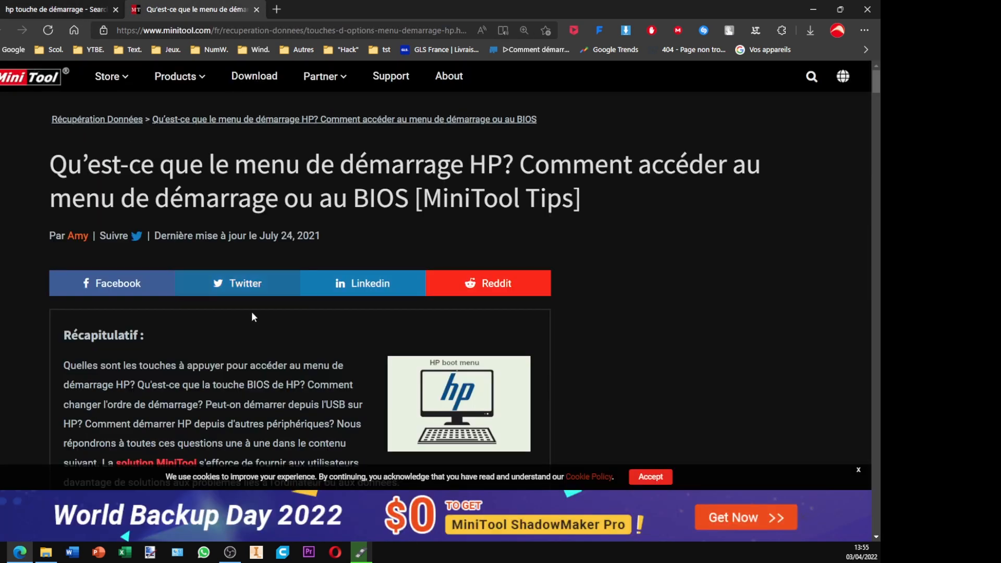
scroll(280, 327, down, 5)
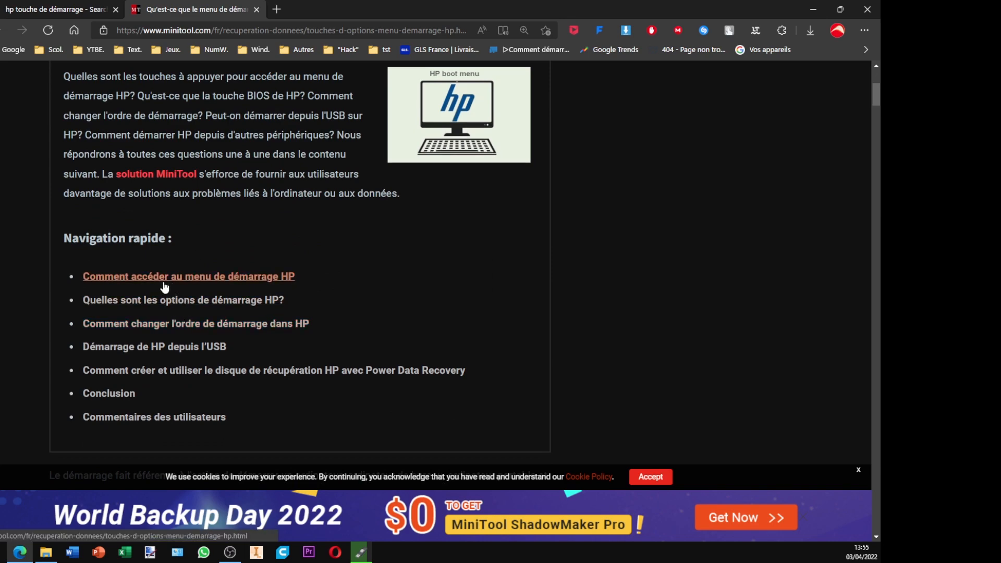
drag(63, 282, 298, 280)
click(308, 278)
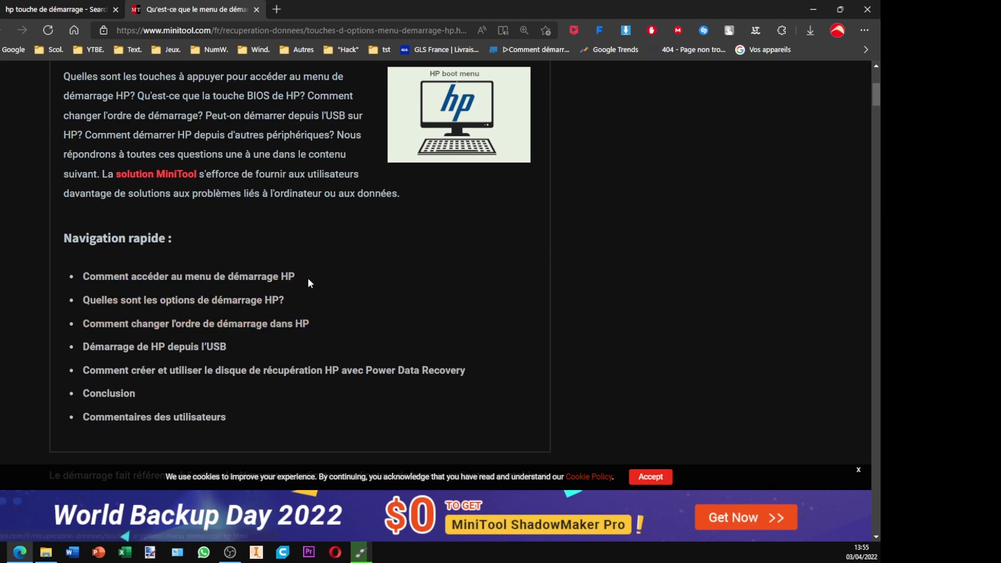
scroll(321, 298, down, 1)
scroll(322, 298, down, 8)
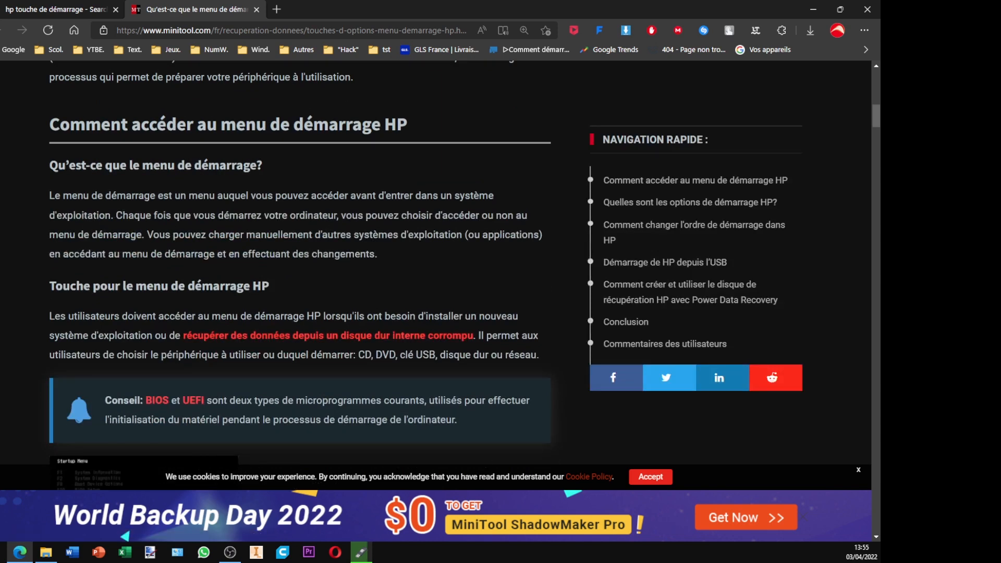
scroll(291, 371, down, 3)
scroll(291, 371, down, 8)
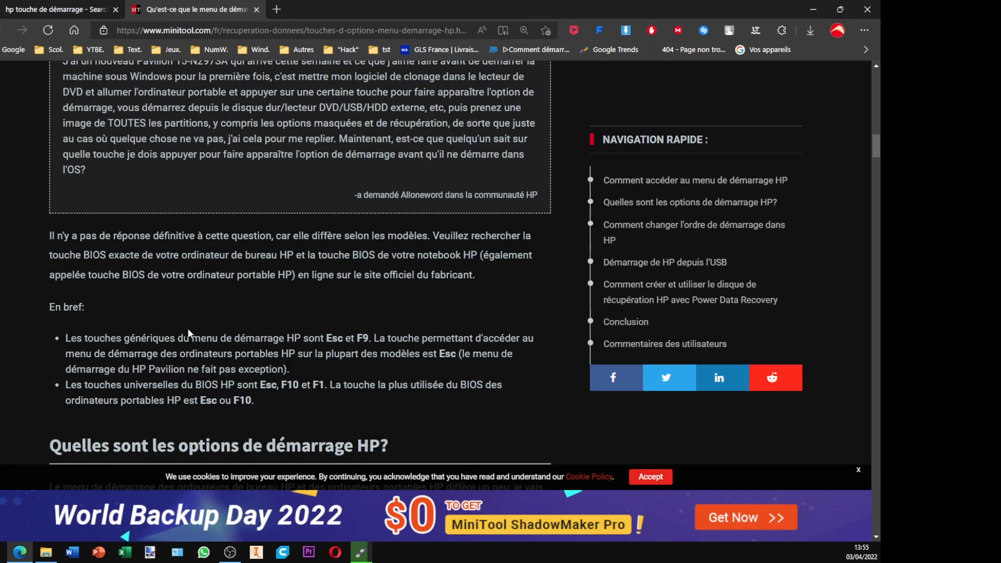
drag(65, 337, 308, 338)
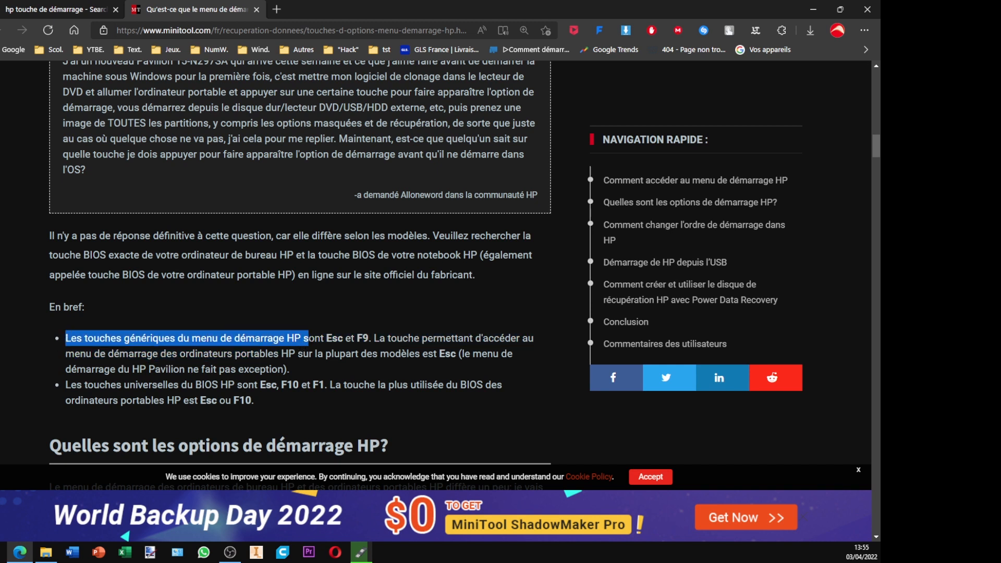